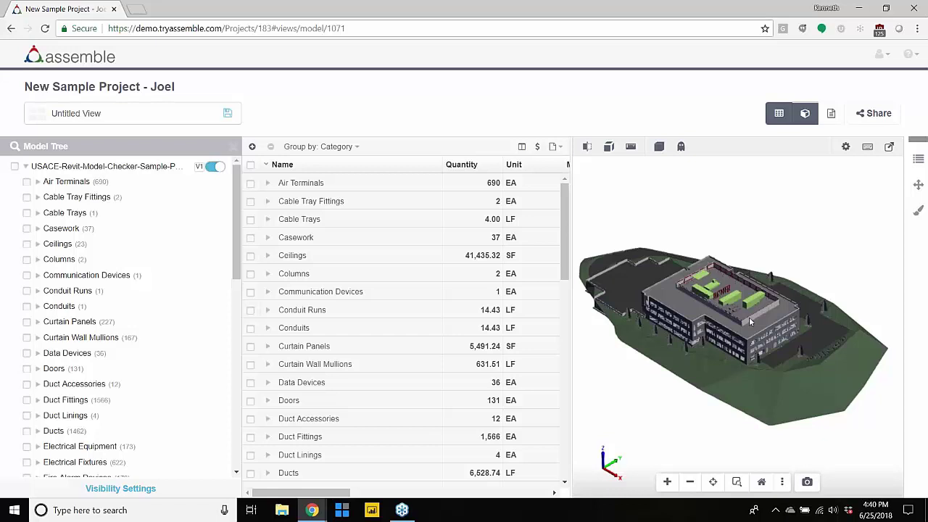
Check the Topography, Site and Planting categories and hide them with Change Visibility > Hide
scroll(751, 322, up, 1)
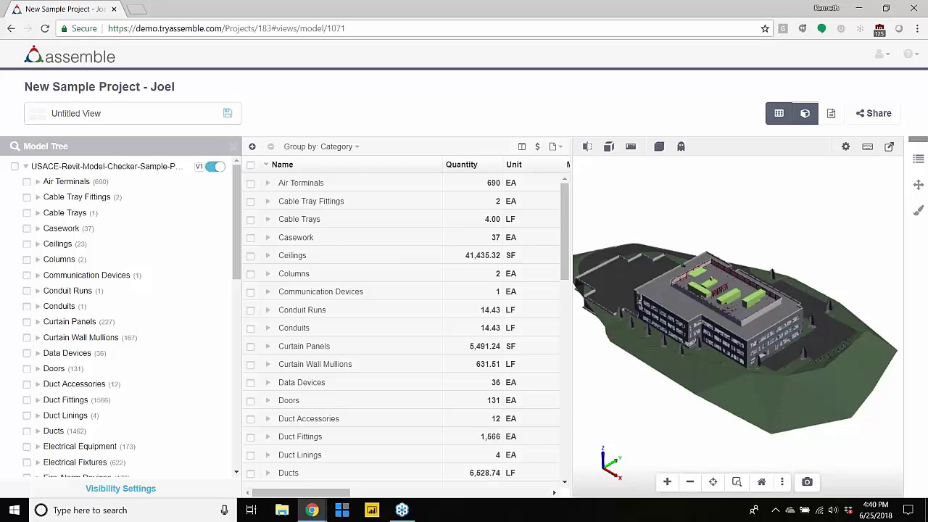
scroll(306, 331, down, 2)
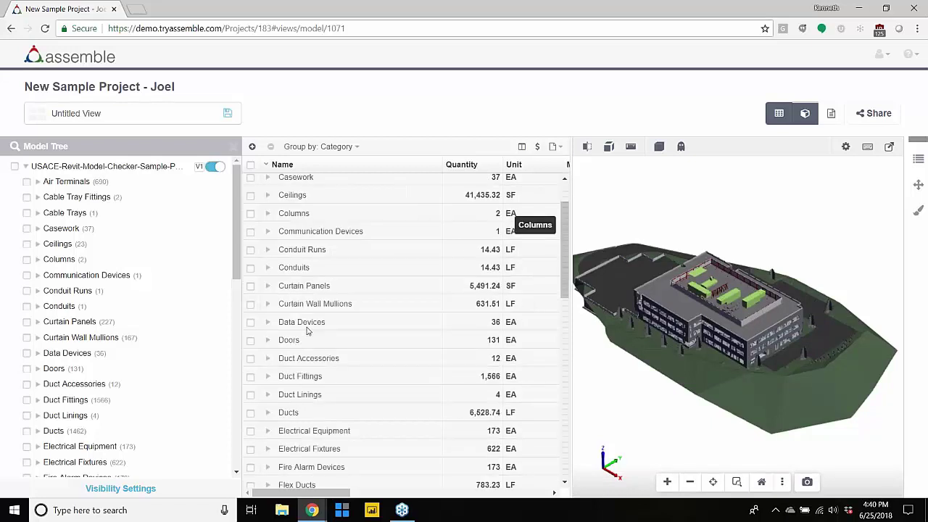
scroll(307, 331, down, 3)
scroll(304, 332, down, 5)
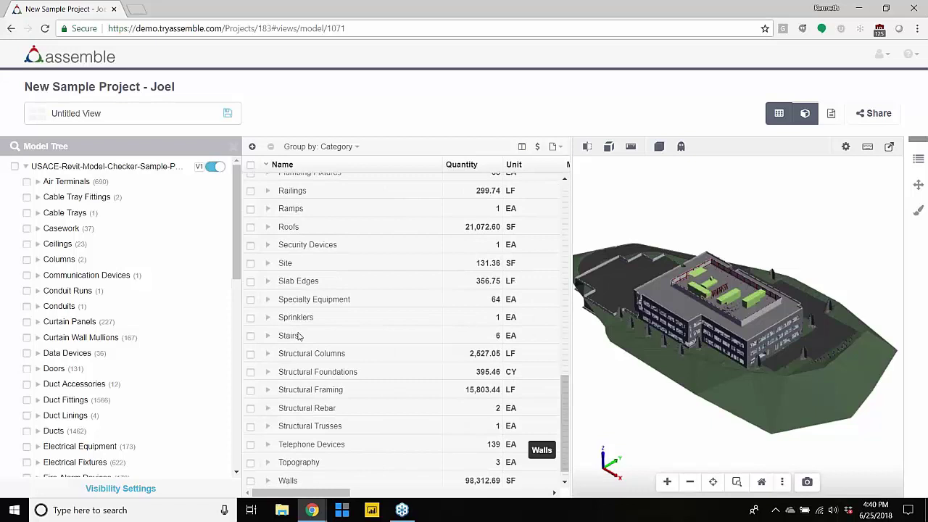
click(251, 444)
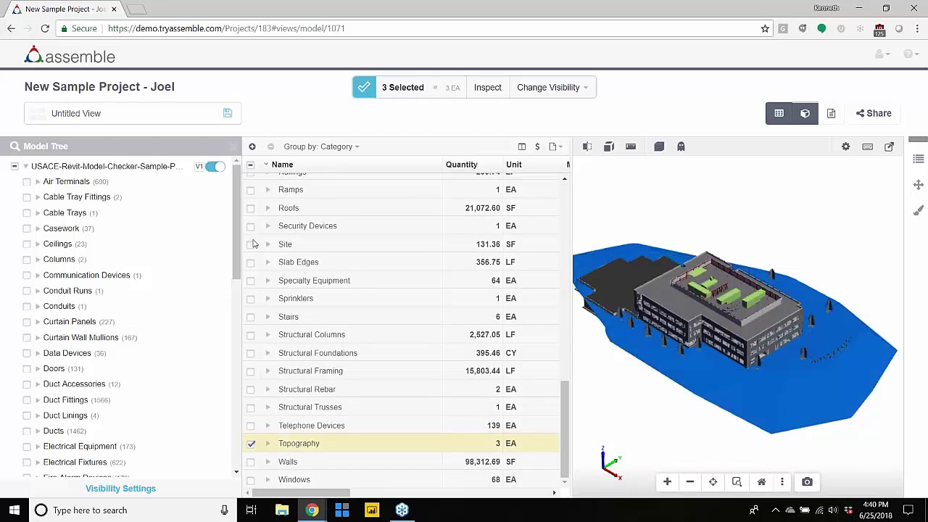
click(293, 266)
scroll(322, 284, up, 6)
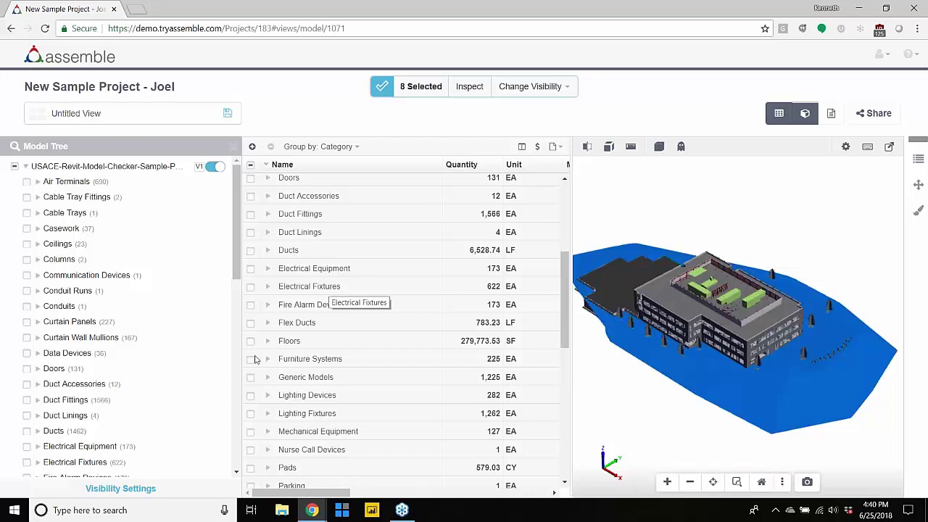
scroll(255, 359, down, 3)
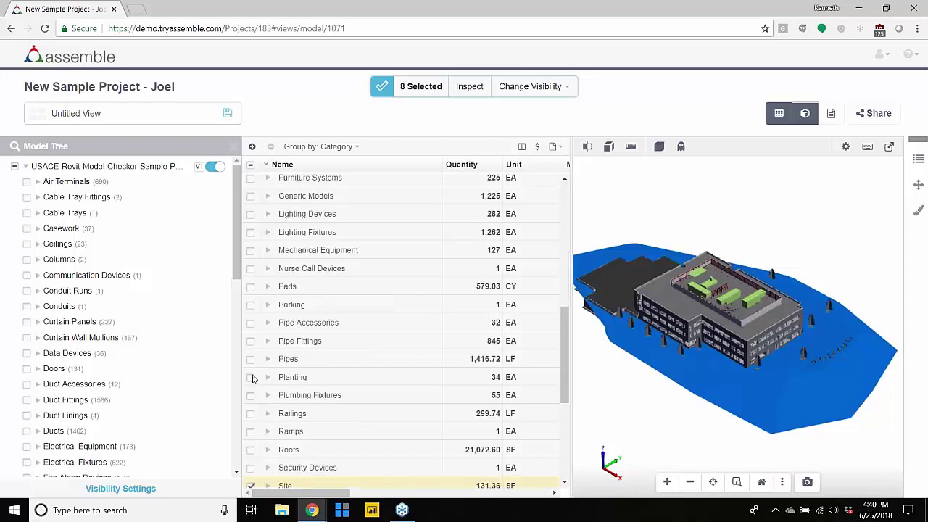
click(251, 377)
click(533, 86)
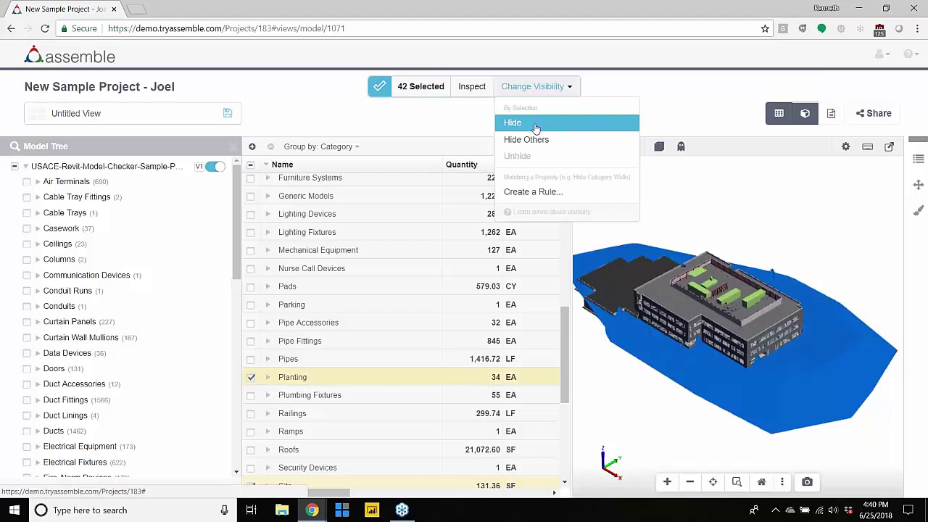
click(536, 124)
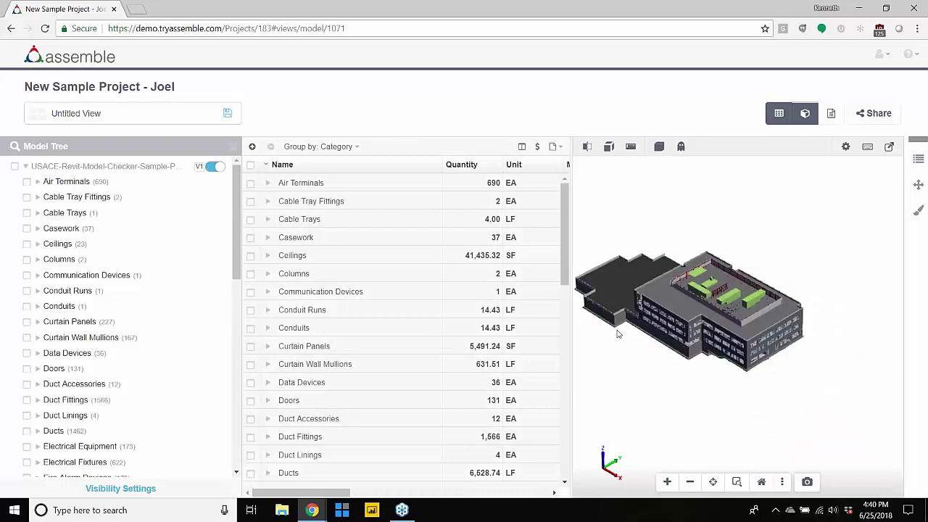
Expand Generic Models and the Door - Modernfold entry, then check its item 1215728
scroll(394, 294, down, 1)
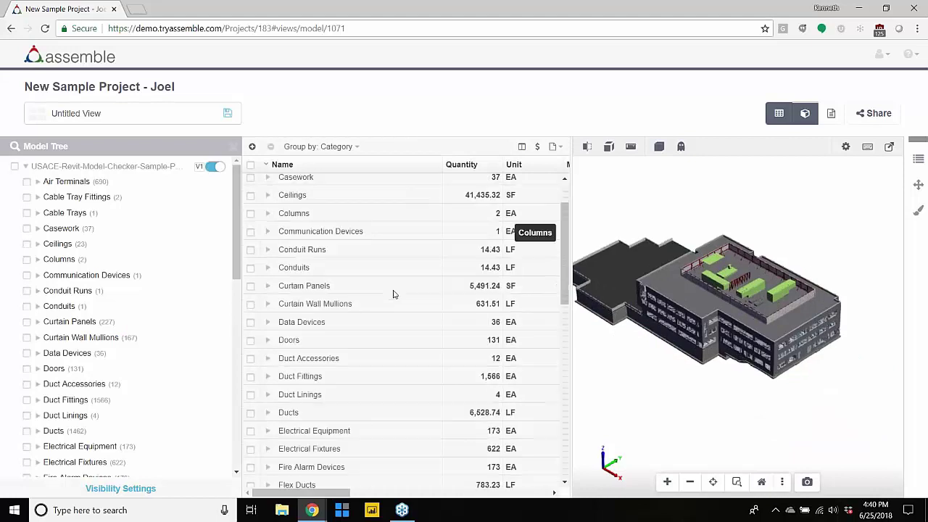
scroll(394, 294, down, 3)
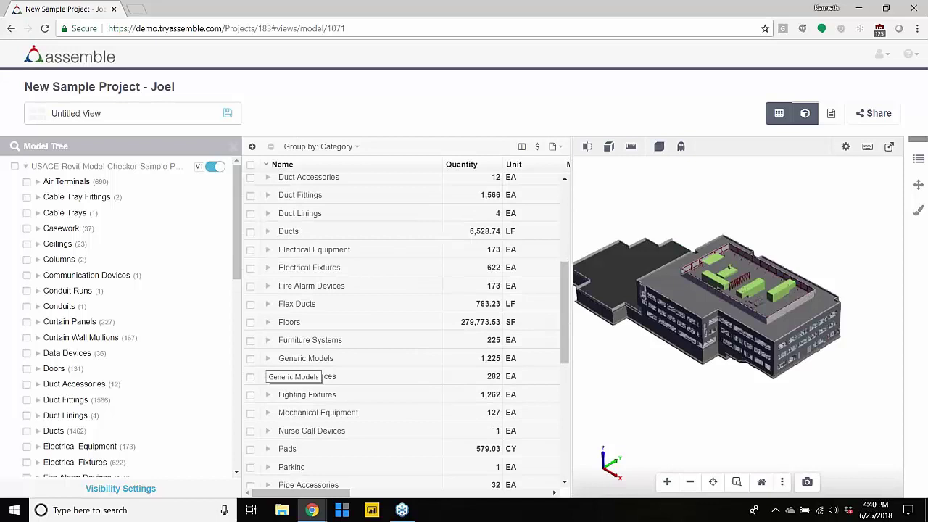
click(267, 358)
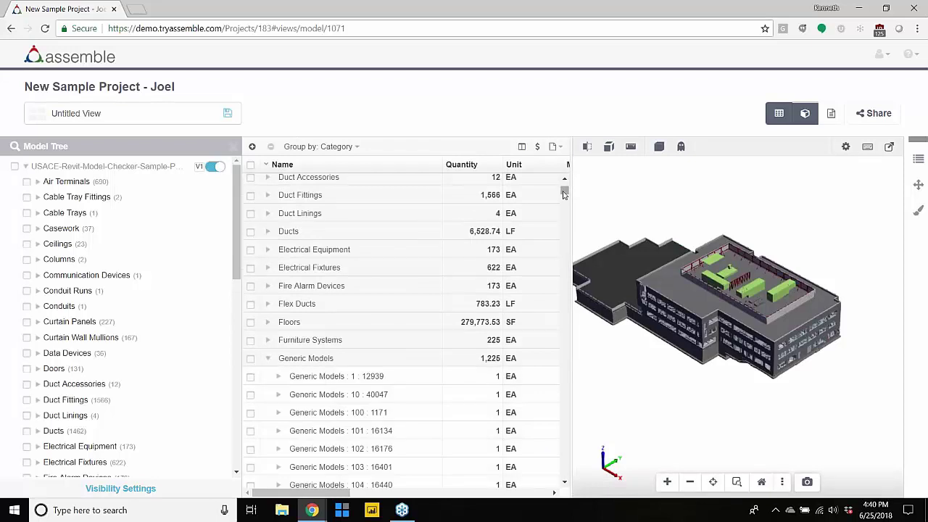
drag(564, 193, 558, 468)
scroll(359, 301, down, 1)
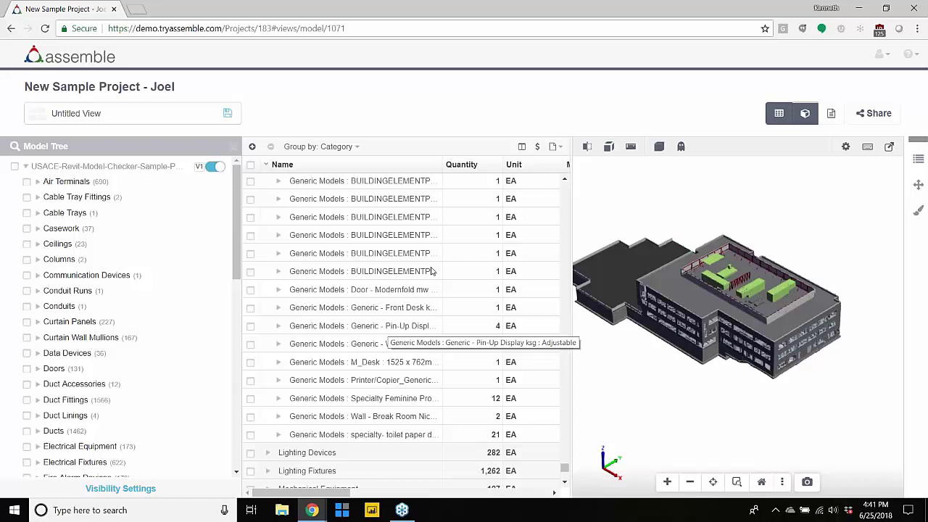
click(279, 289)
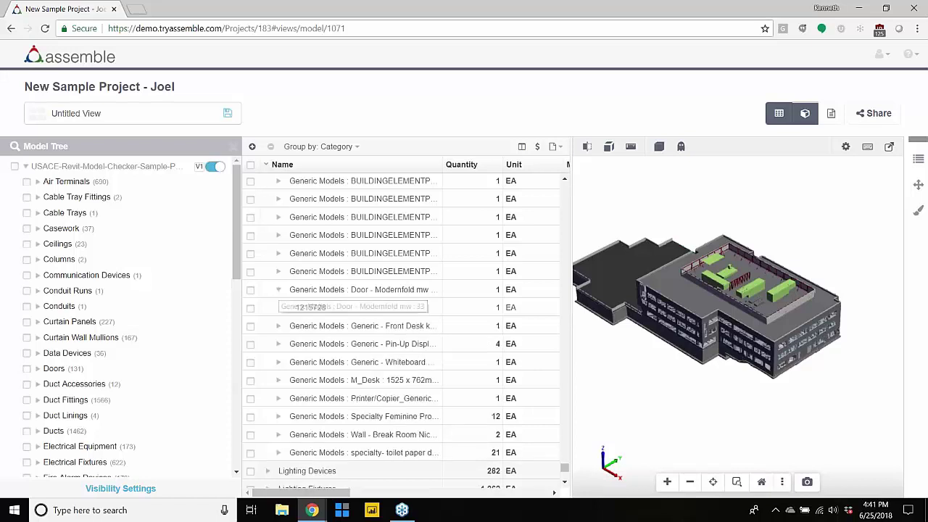
click(251, 289)
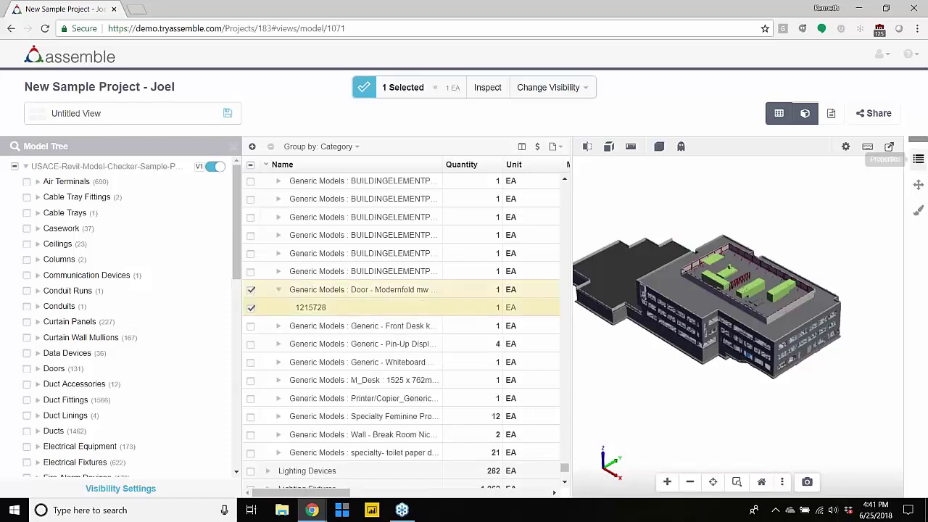
Open the Properties sidebar and clear the current grid selection
click(918, 159)
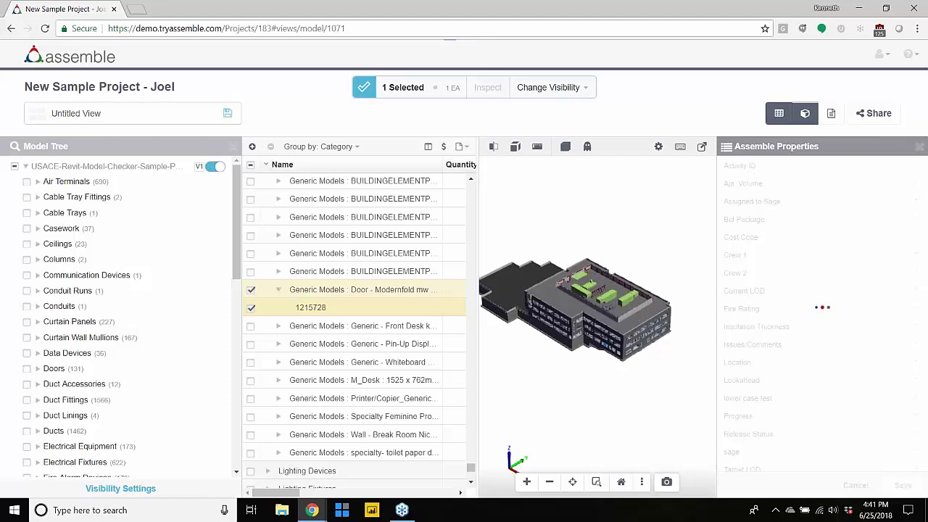
scroll(756, 376, down, 3)
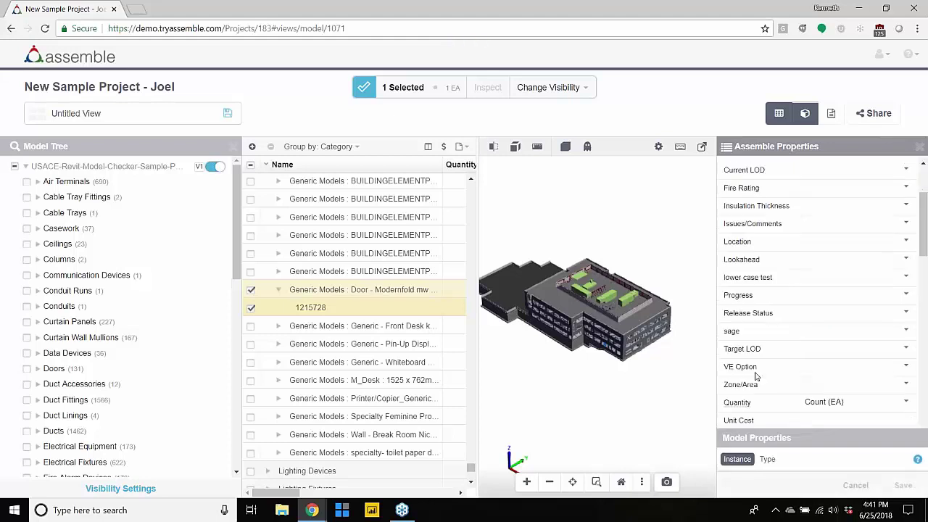
scroll(757, 375, down, 3)
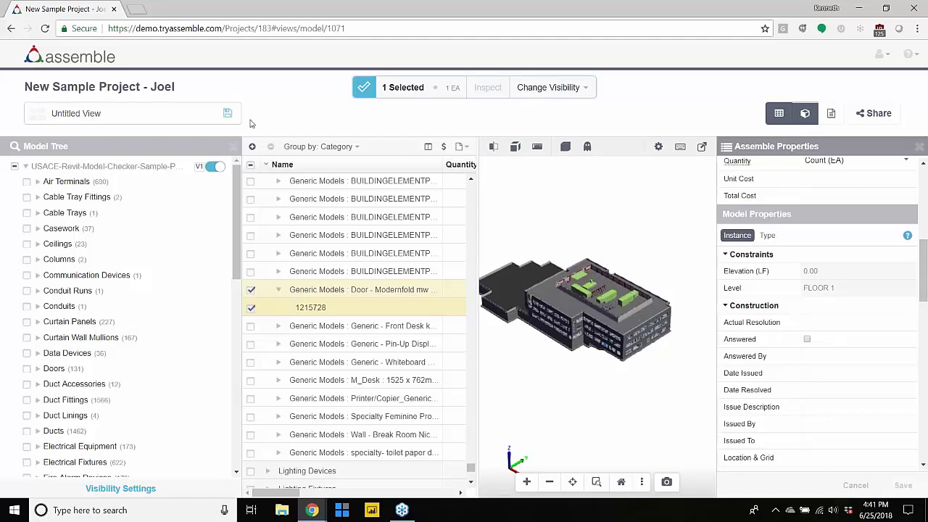
click(250, 164)
scroll(390, 260, down, 6)
scroll(391, 263, up, 2)
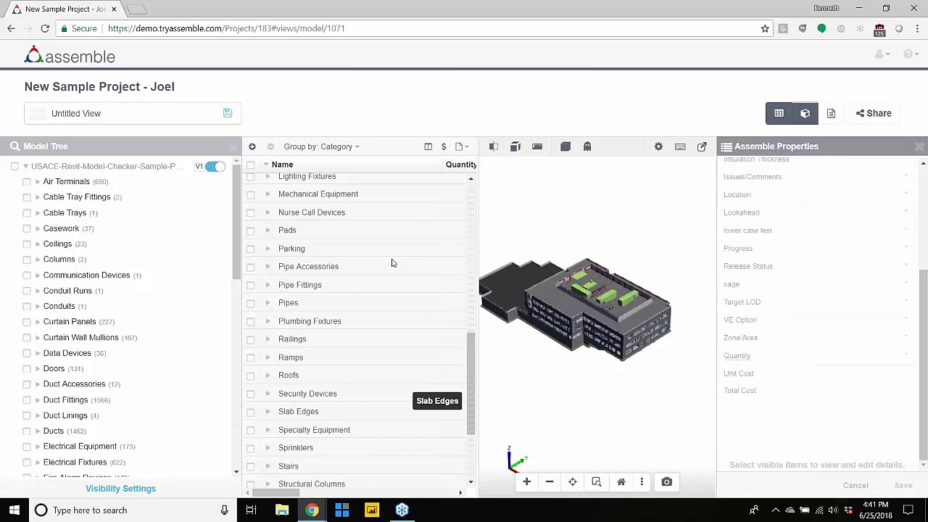
scroll(363, 297, up, 4)
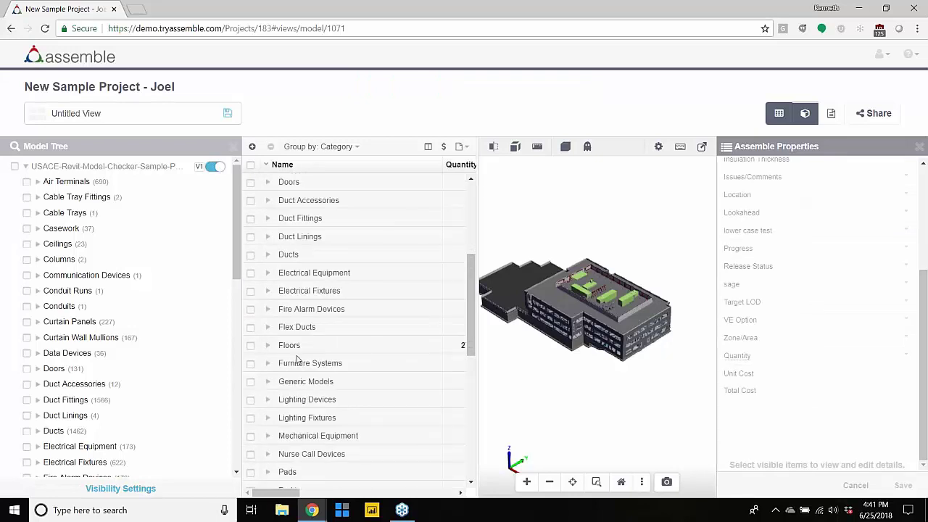
scroll(319, 352, down, 3)
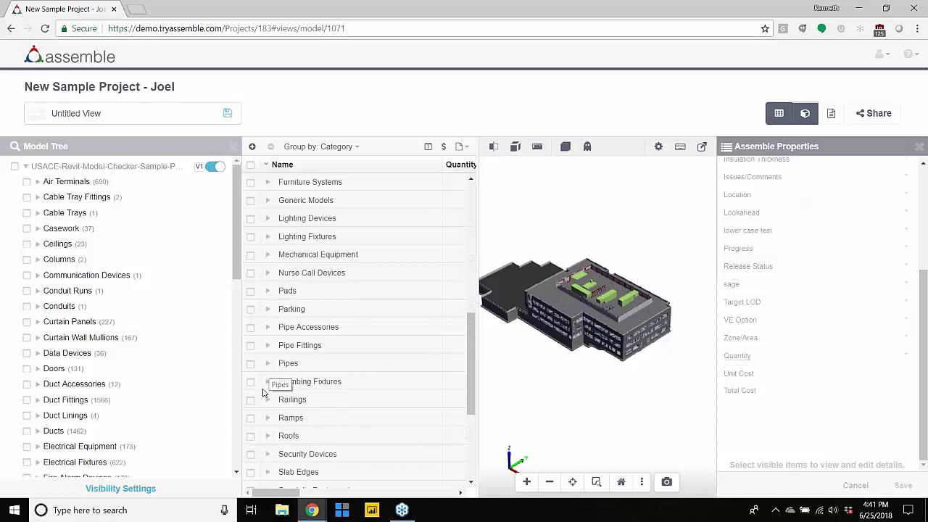
Expand Pipes > Copper Domestic, inspect pipe 1622424's Type properties, then uncheck it
click(268, 363)
click(278, 382)
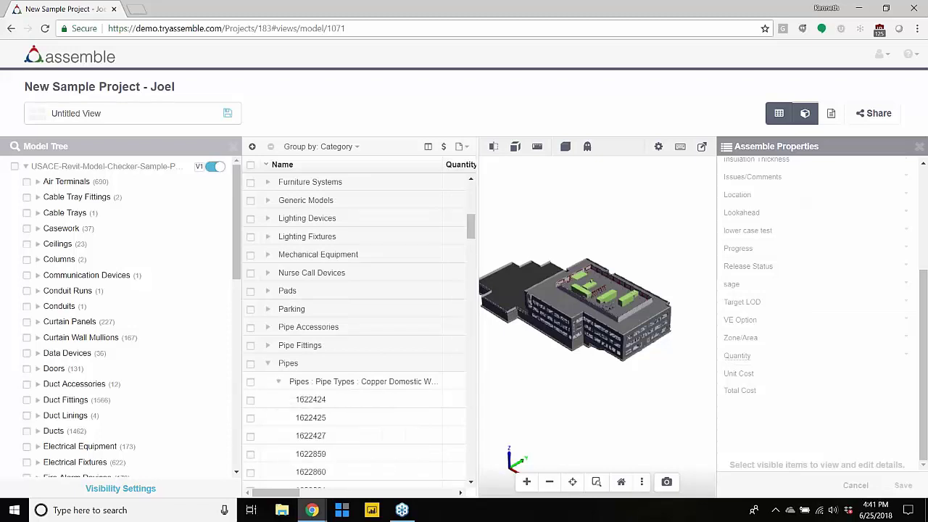
click(269, 400)
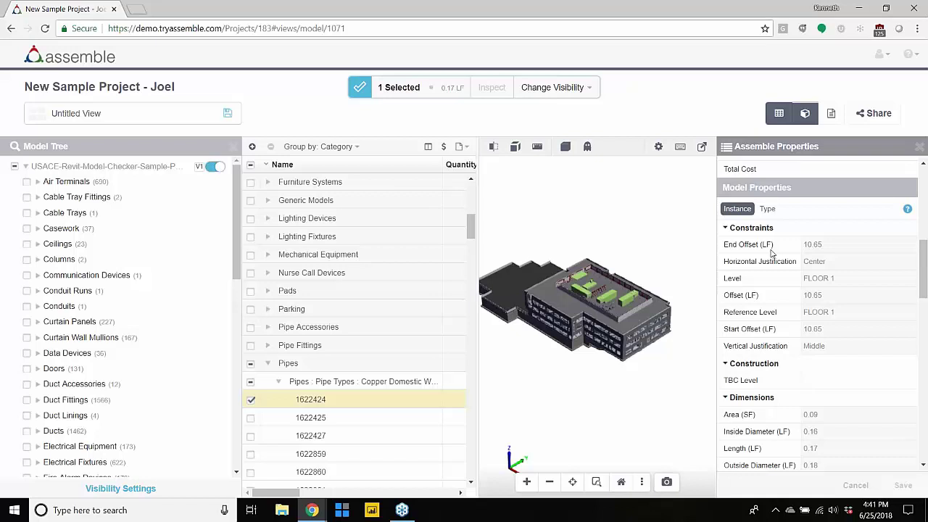
scroll(777, 257, down, 2)
click(768, 187)
scroll(791, 275, up, 2)
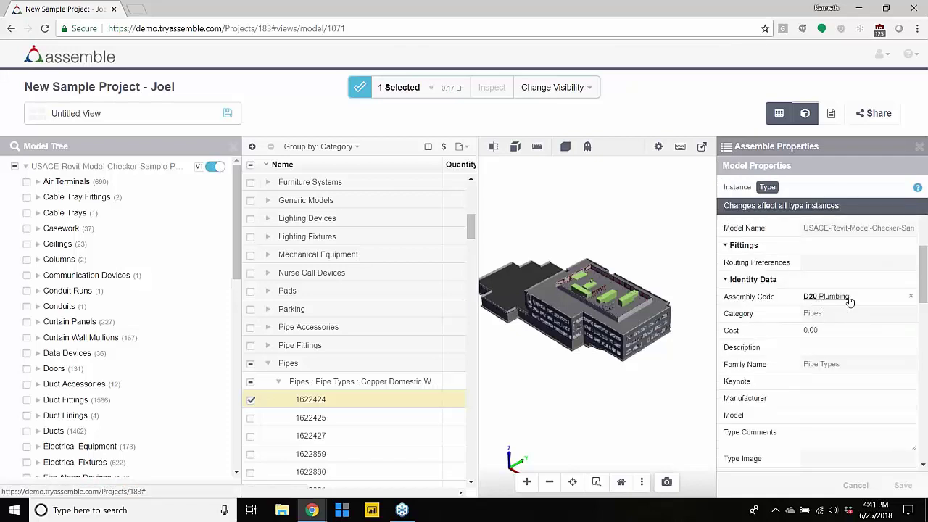
click(251, 401)
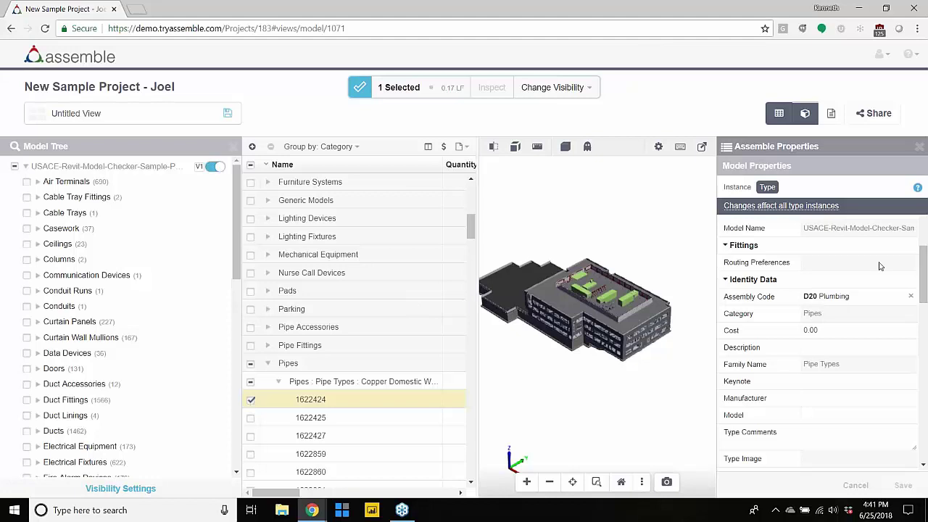
Collapse Pipes, select single-flush door 948853 and open its Assembly Code picker
click(267, 363)
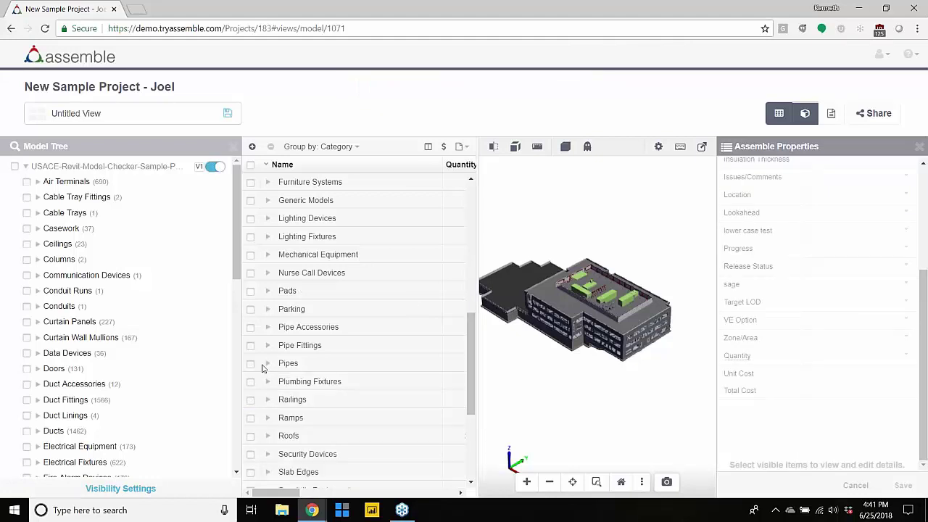
scroll(638, 355, up, 5)
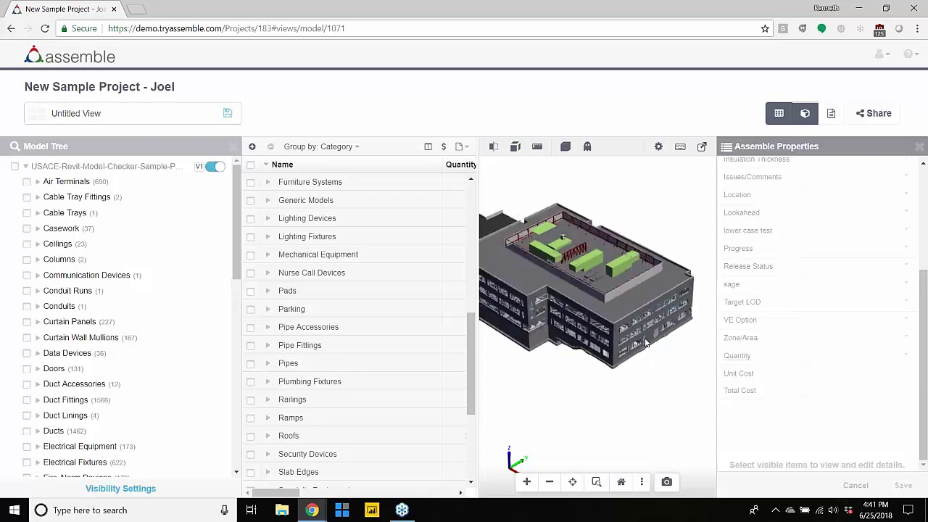
click(646, 343)
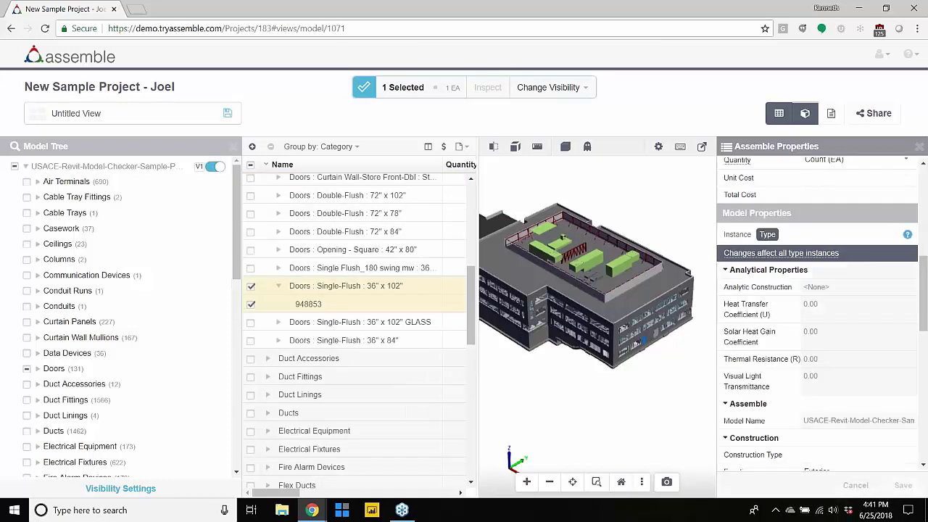
scroll(740, 298, down, 3)
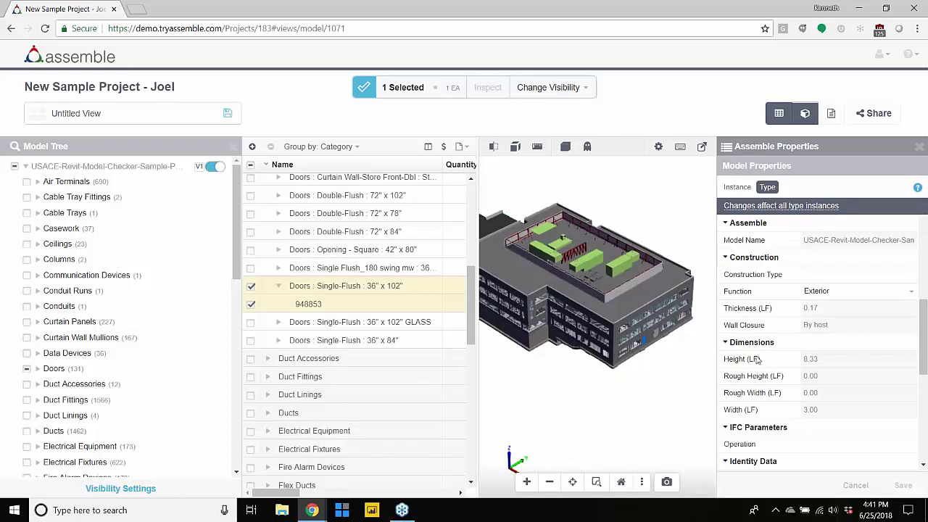
scroll(722, 361, down, 2)
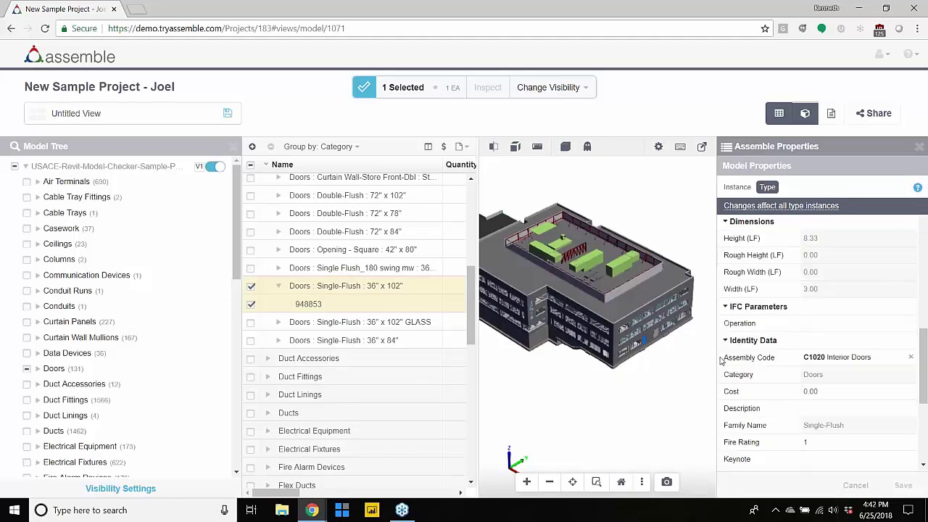
click(853, 360)
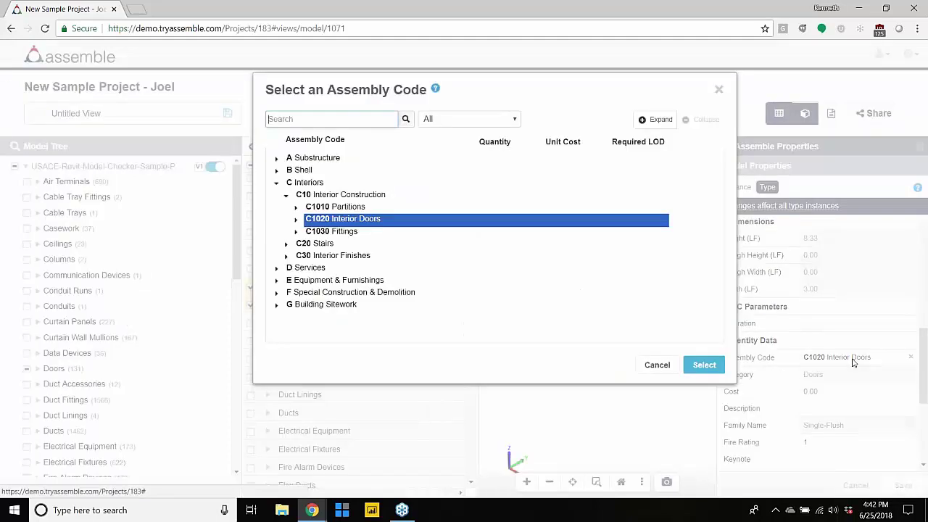
Browse the B Shell > B20 > B2030 Exterior Doors codes, then close the picker unchanged
click(278, 171)
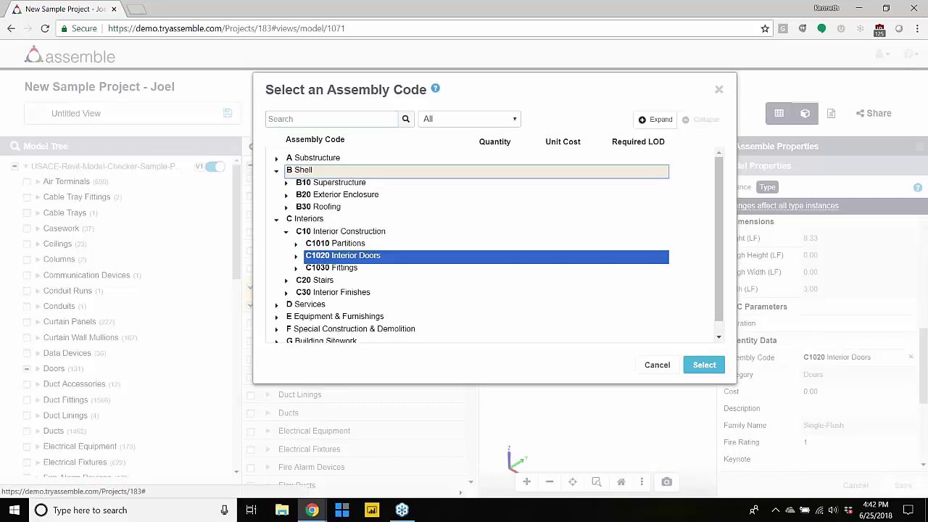
click(286, 194)
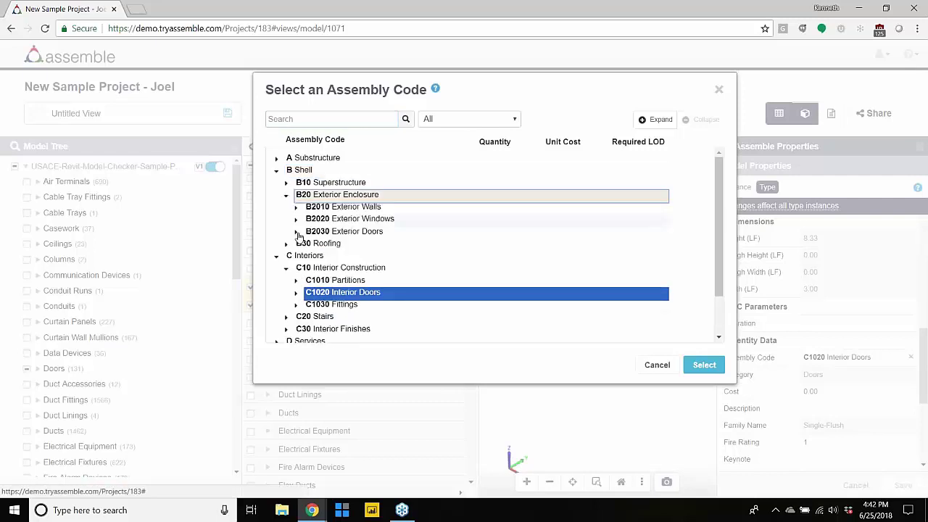
click(295, 231)
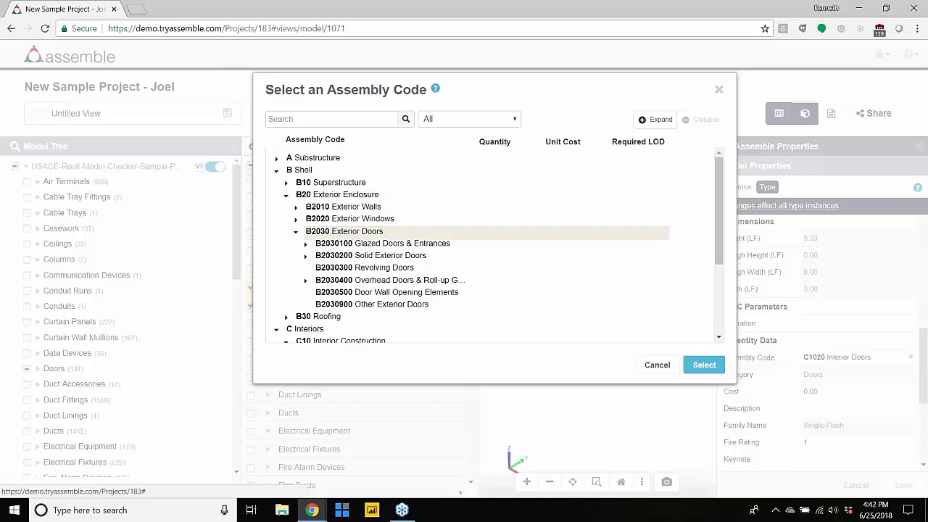
click(702, 364)
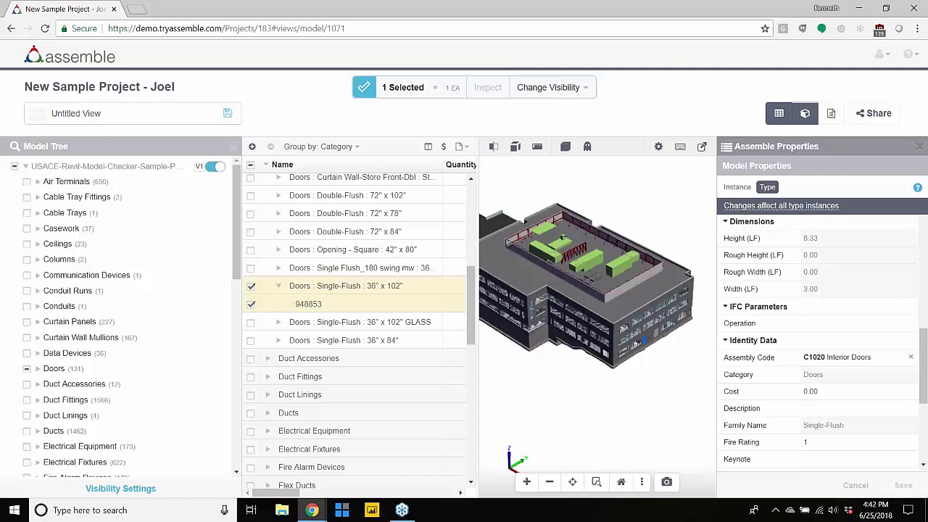
Close the Properties panel and group the quantity grid by System Classification
click(919, 146)
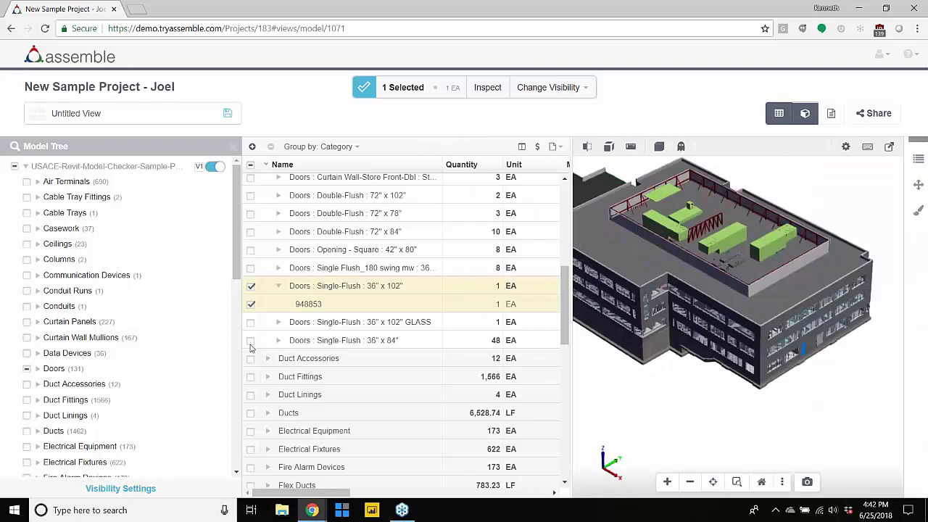
scroll(533, 276, up, 1)
click(321, 146)
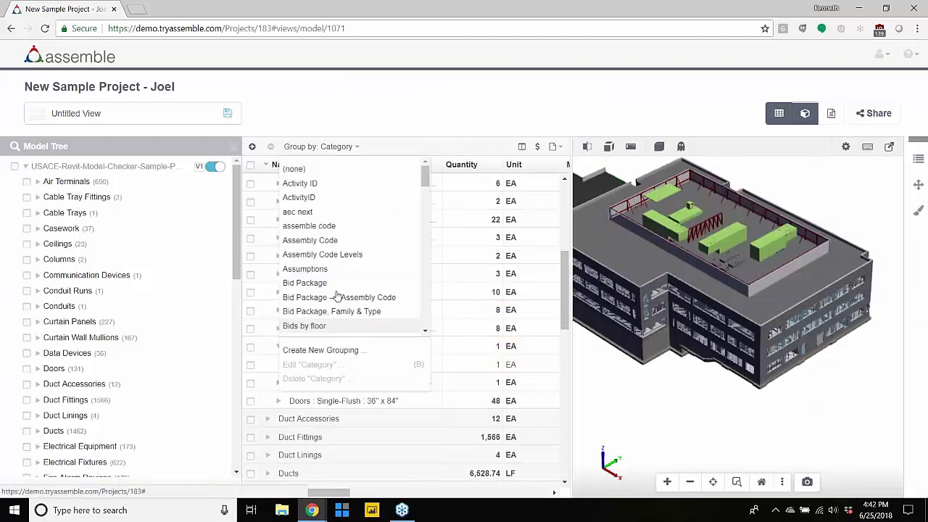
scroll(338, 296, down, 15)
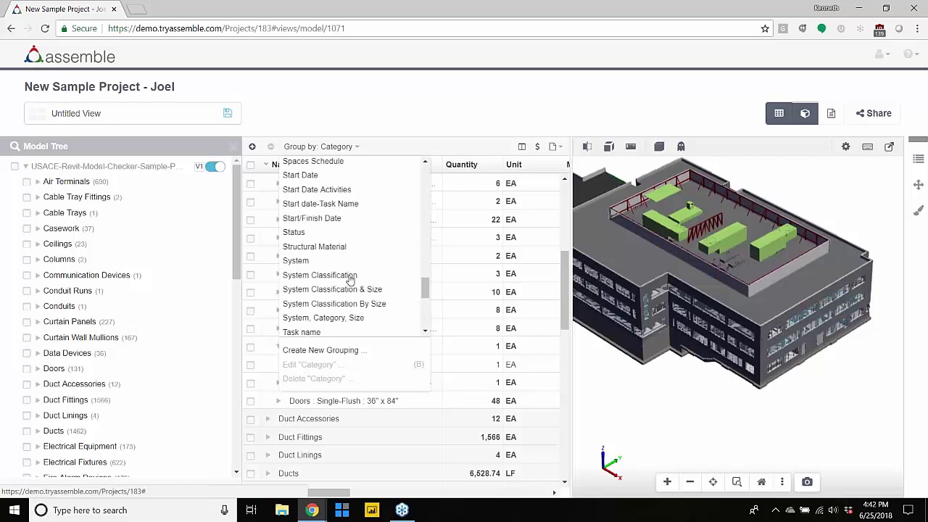
click(341, 276)
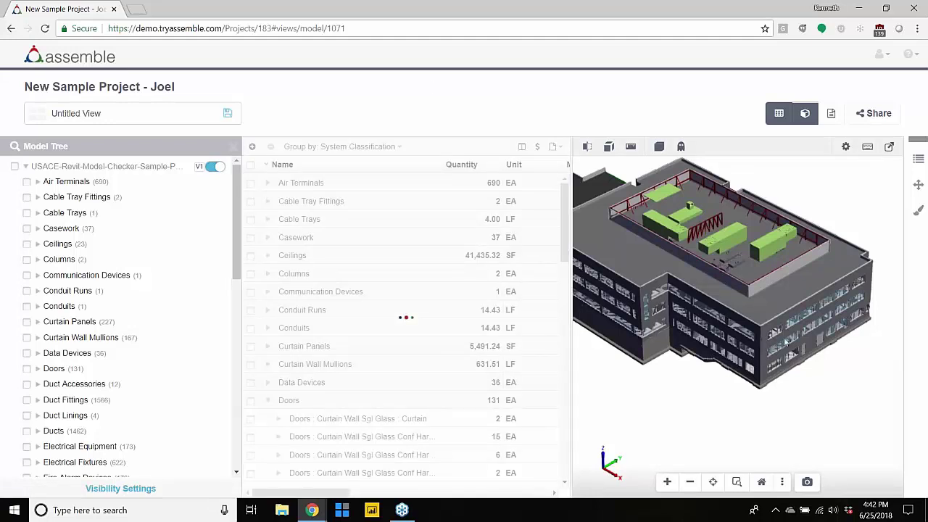
drag(787, 343, 767, 402)
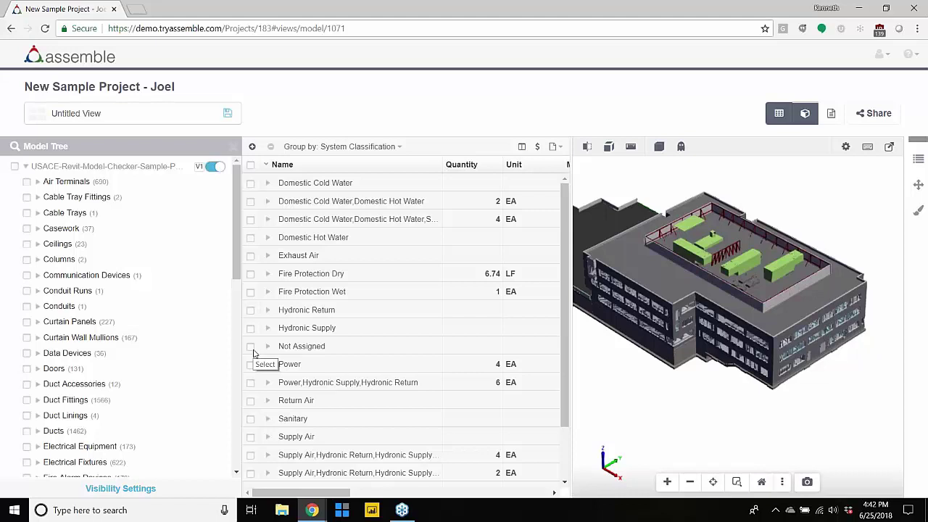
Check the Not Assigned row and hide those elements with Change Visibility > Hide
click(250, 347)
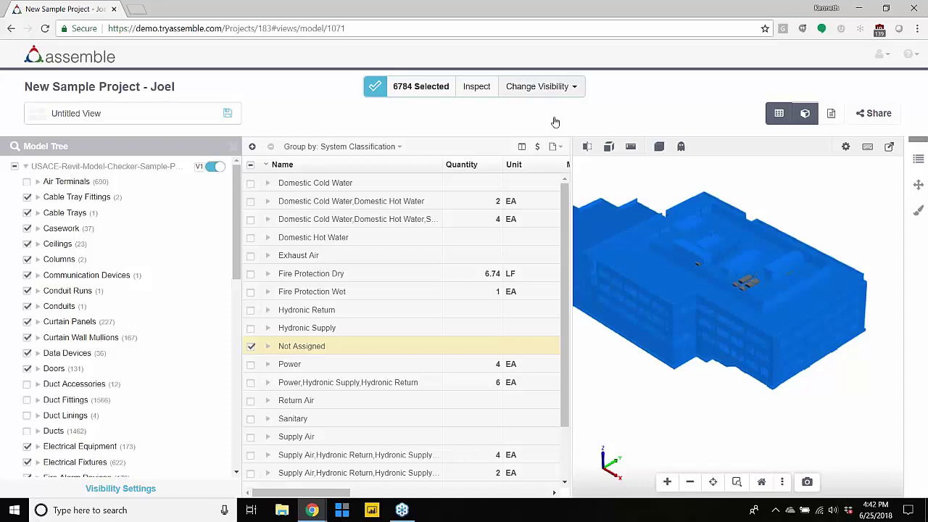
click(540, 86)
click(517, 123)
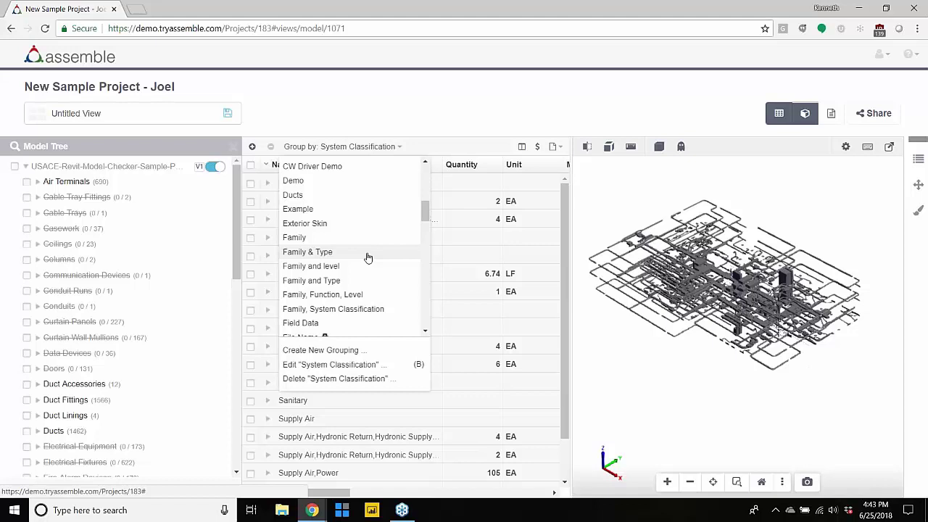
Group the grid by Level and expand FLOOR 1 to show its MEP categories
scroll(368, 257, down, 2)
scroll(368, 257, down, 5)
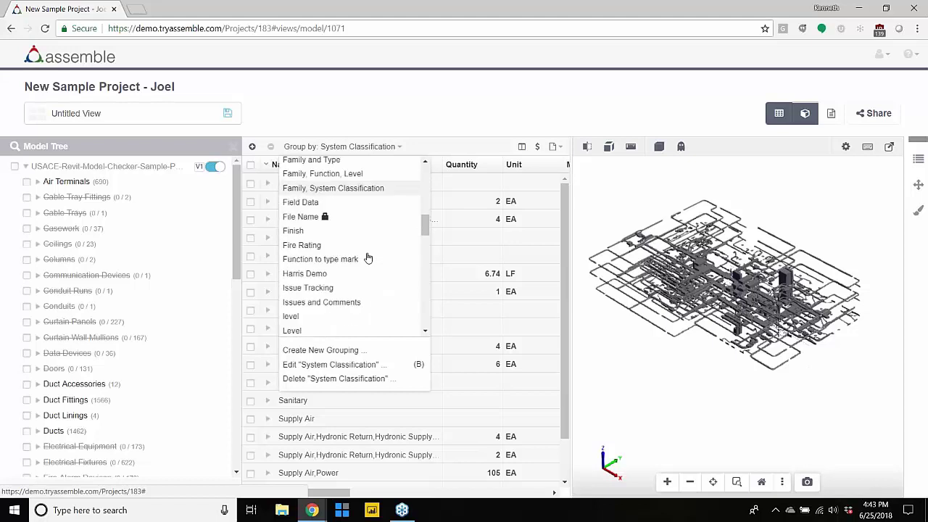
click(392, 219)
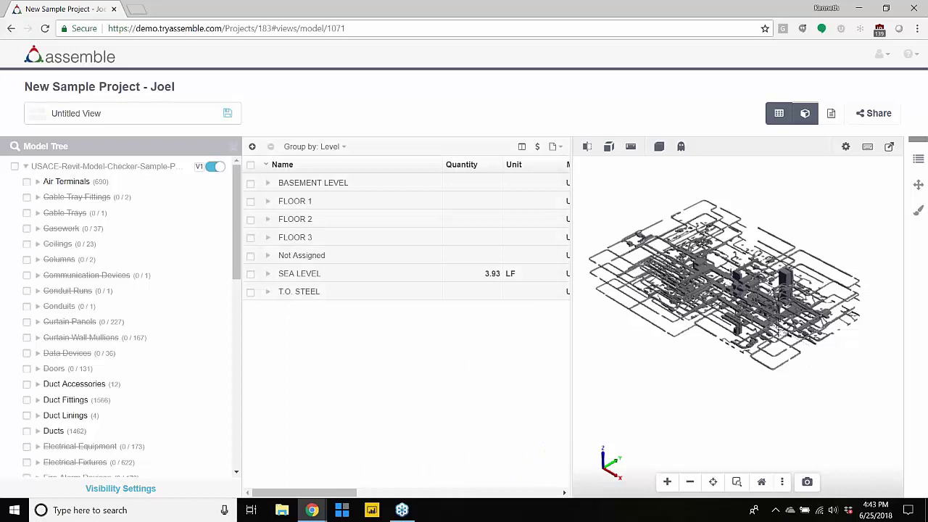
click(266, 203)
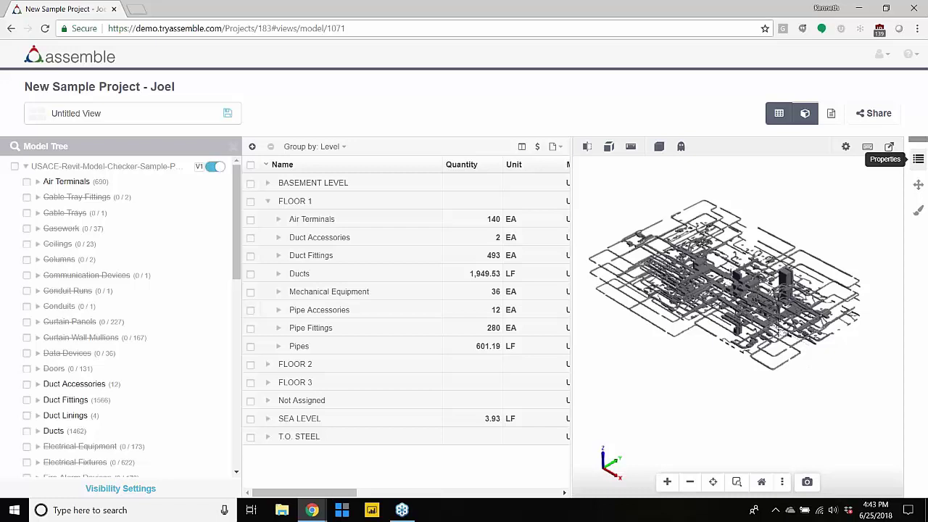
Select all rows and save a new Bid Package value 'MEP Work' to them
click(918, 159)
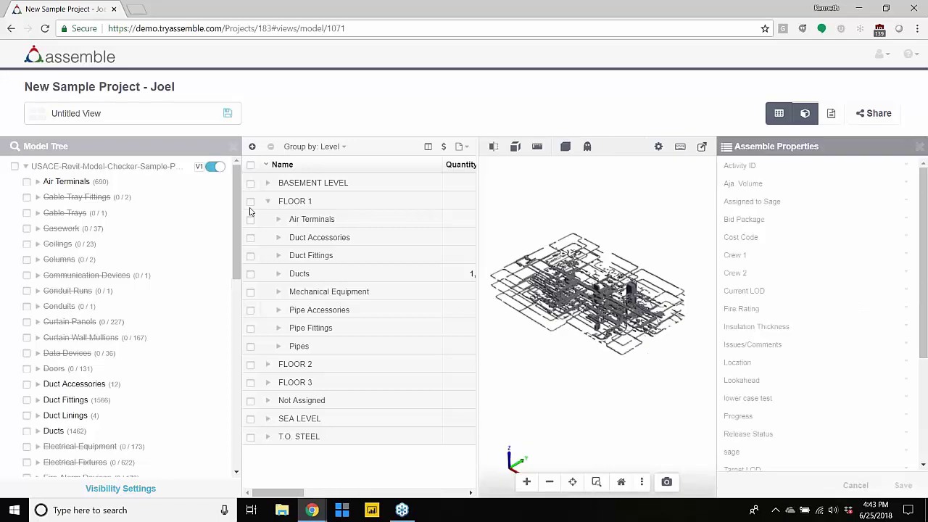
click(253, 167)
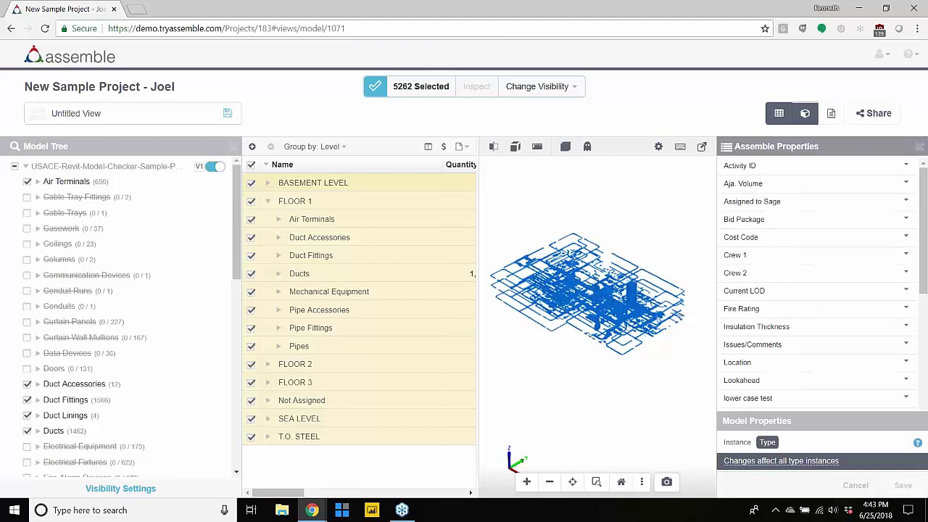
click(805, 219)
text(MEP Work)
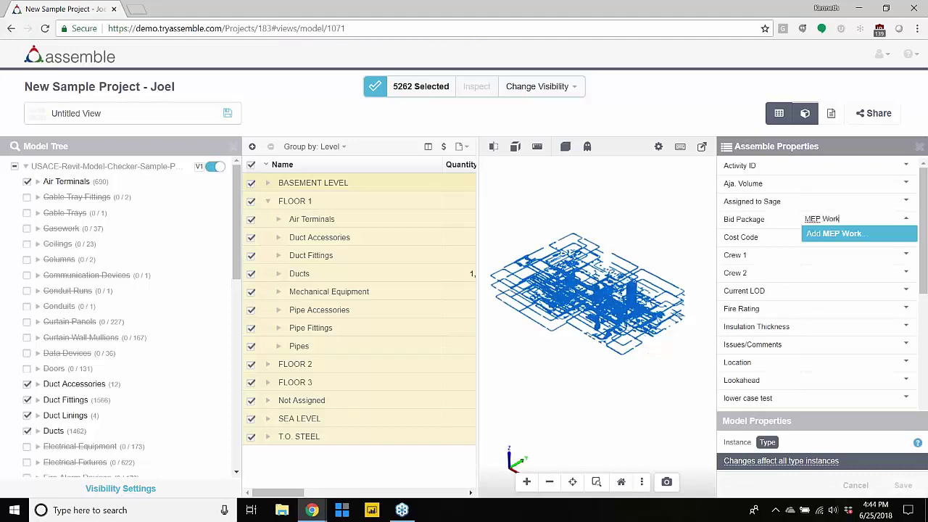
click(850, 233)
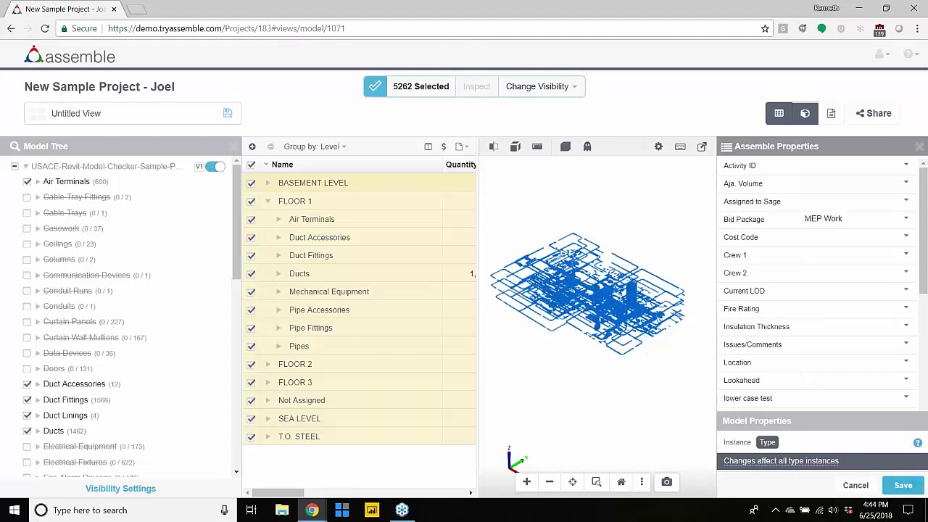
click(903, 486)
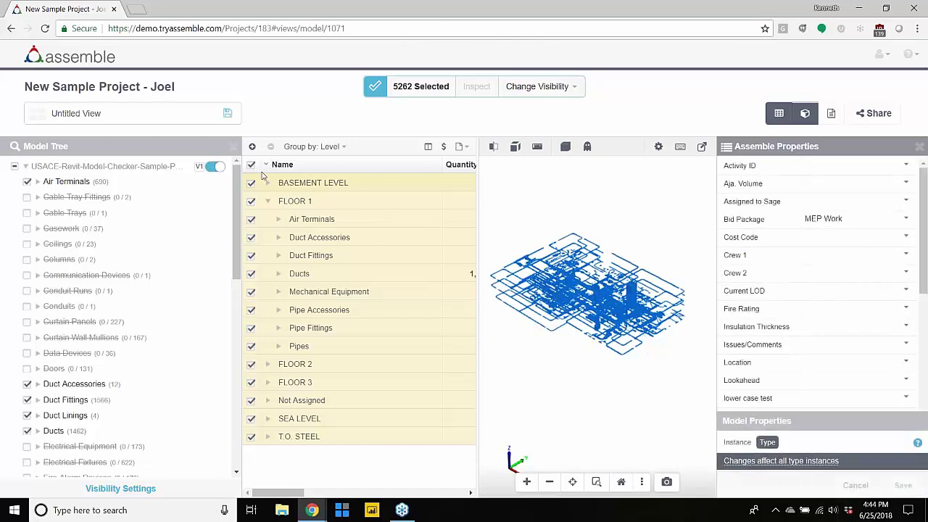
click(540, 86)
Unhide all elements, clear the selection and select an exterior facade wall panel
click(518, 155)
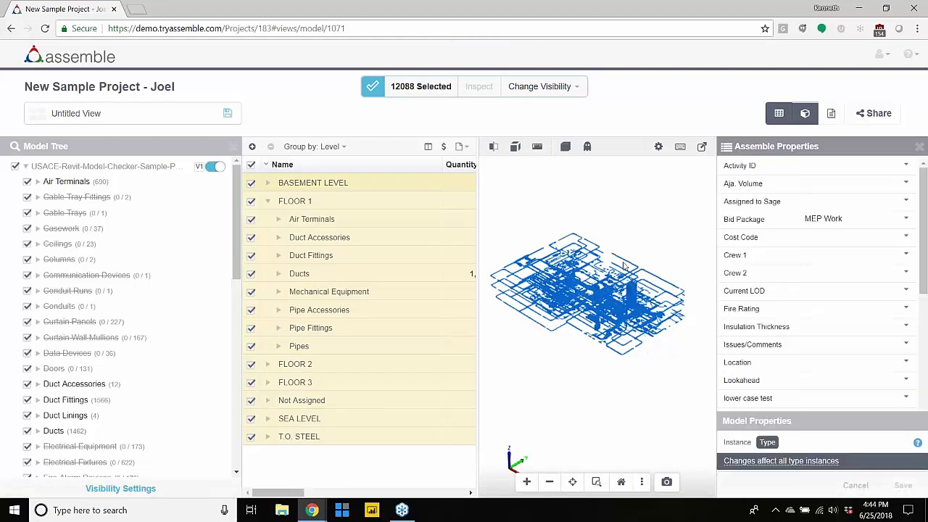
click(624, 267)
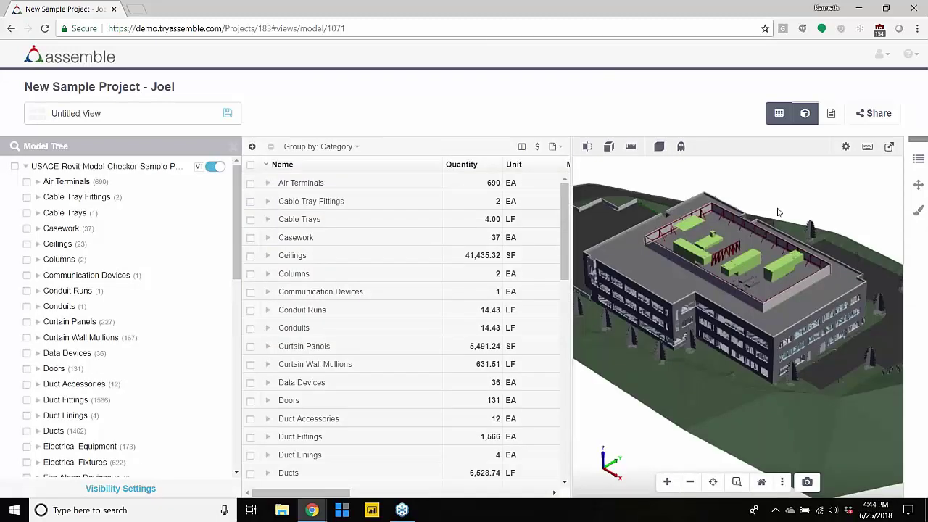
scroll(779, 212, up, 2)
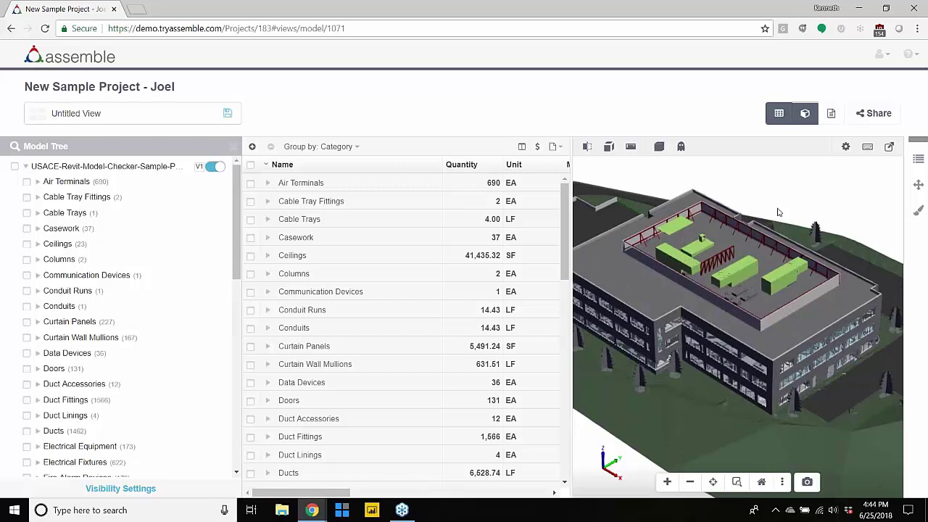
click(737, 345)
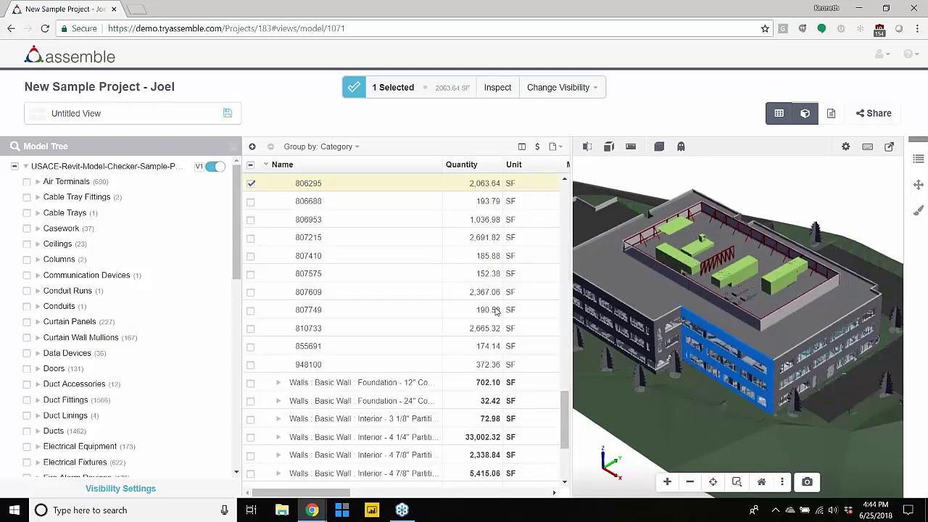
scroll(497, 312, up, 1)
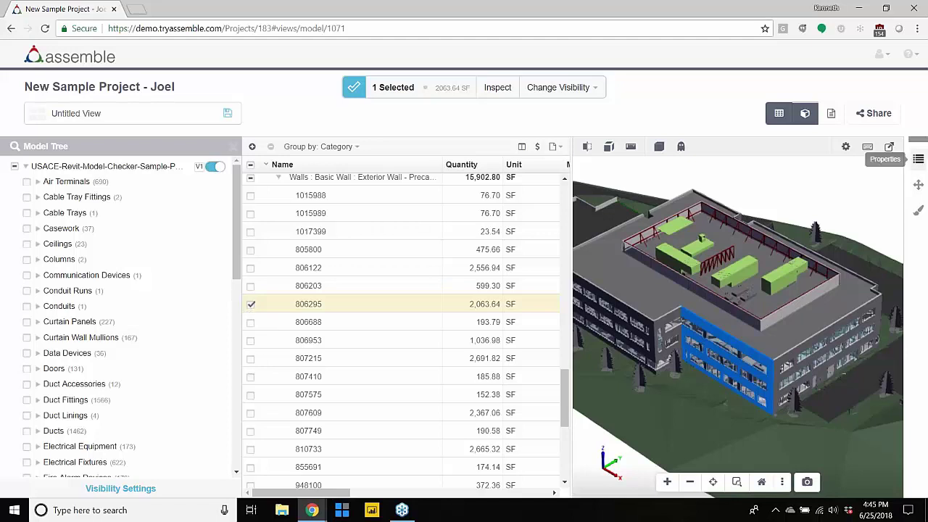
Show the Instance properties of the selected wall
click(919, 159)
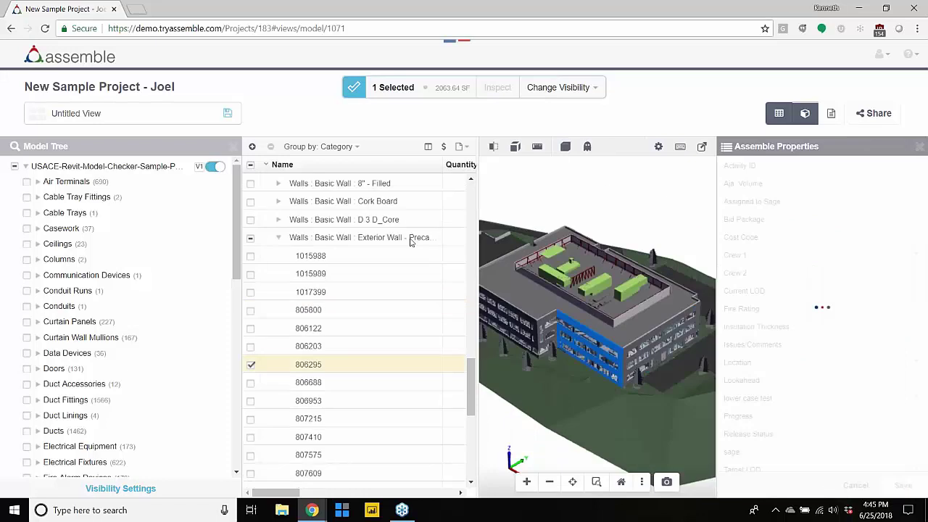
scroll(820, 327, down, 5)
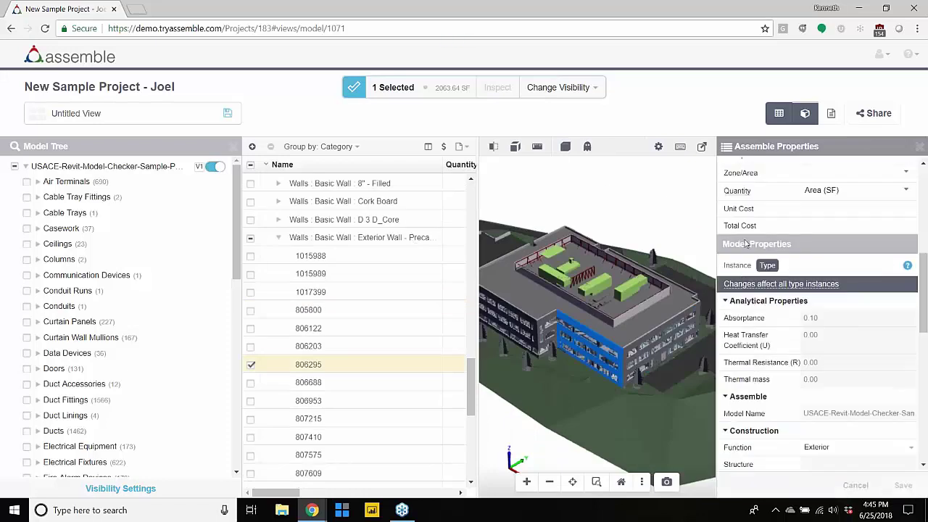
click(736, 187)
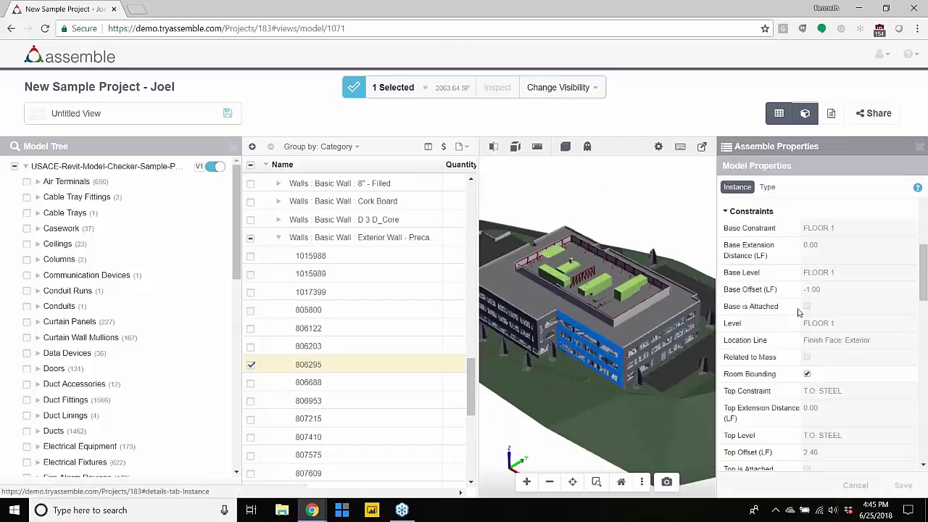
scroll(799, 312, down, 1)
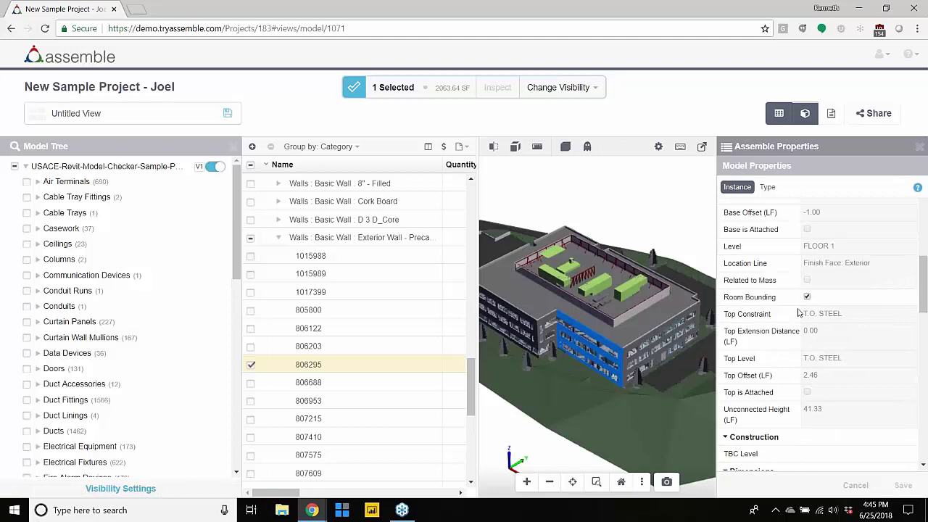
Deselect wall 806295, collapse the precast exterior wall and Walls groups, and open Visibility Settings
click(251, 365)
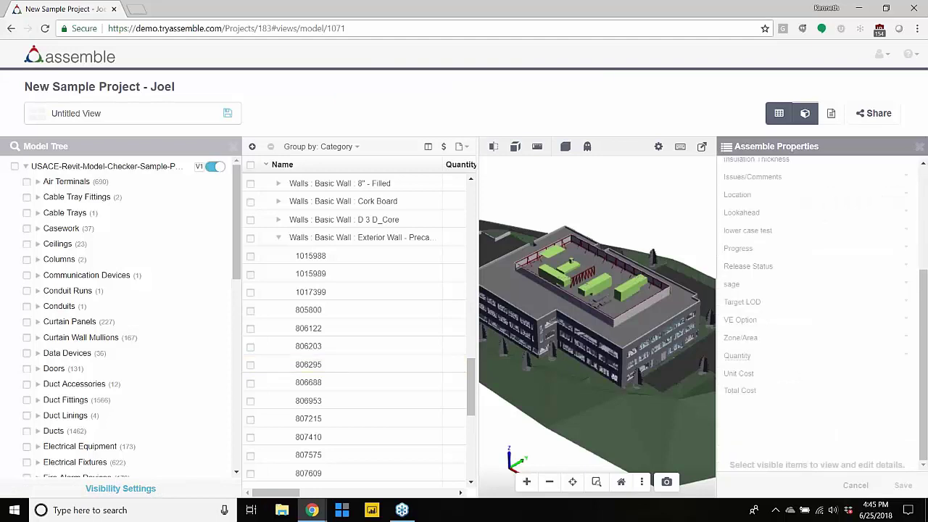
click(279, 238)
scroll(362, 326, up, 3)
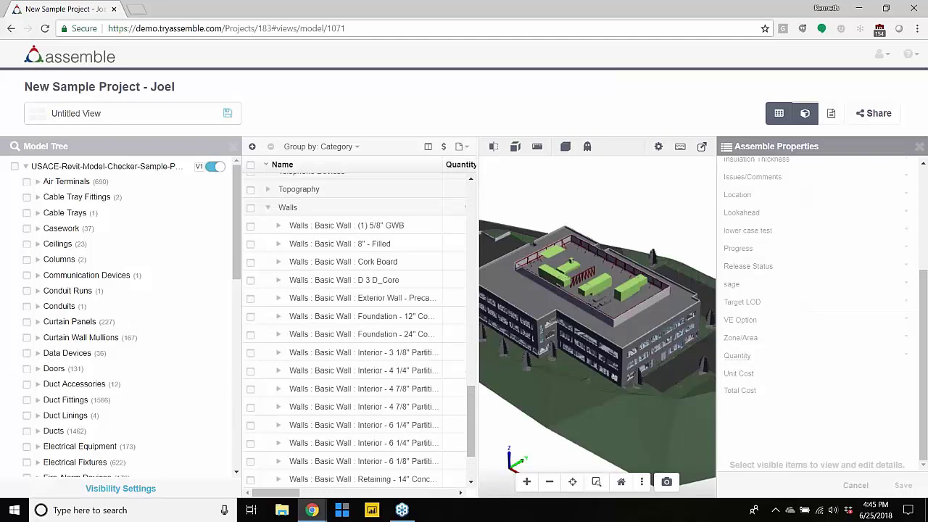
click(267, 207)
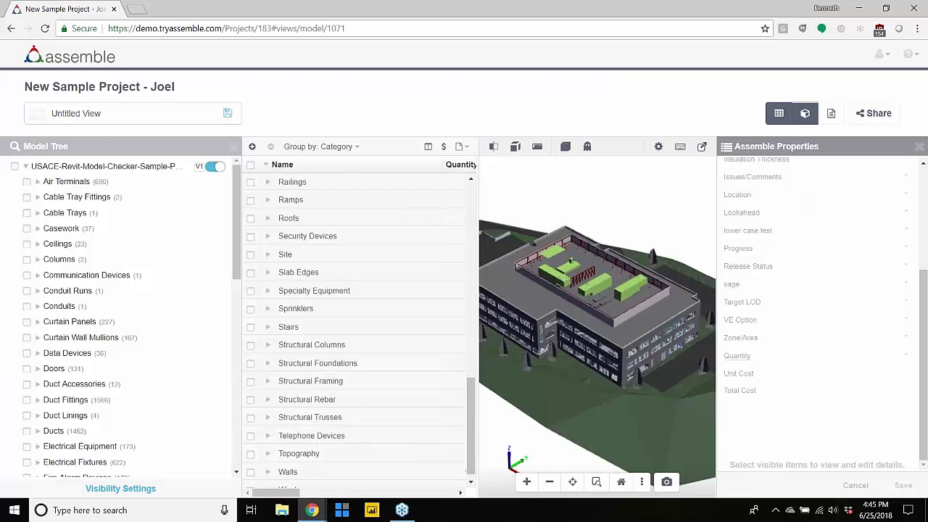
click(120, 488)
Close the properties panel and add a model rule showing only Category Name Walls
click(921, 146)
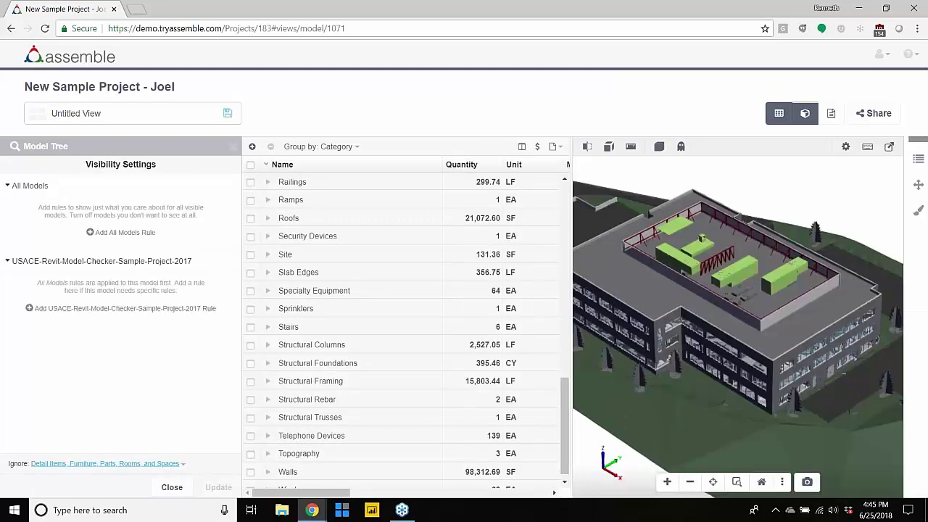
scroll(519, 377, up, 10)
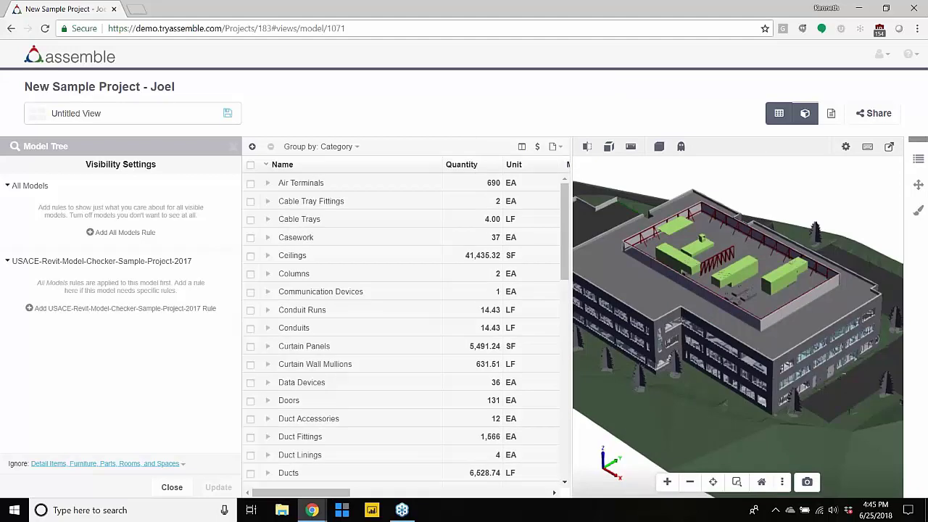
click(125, 308)
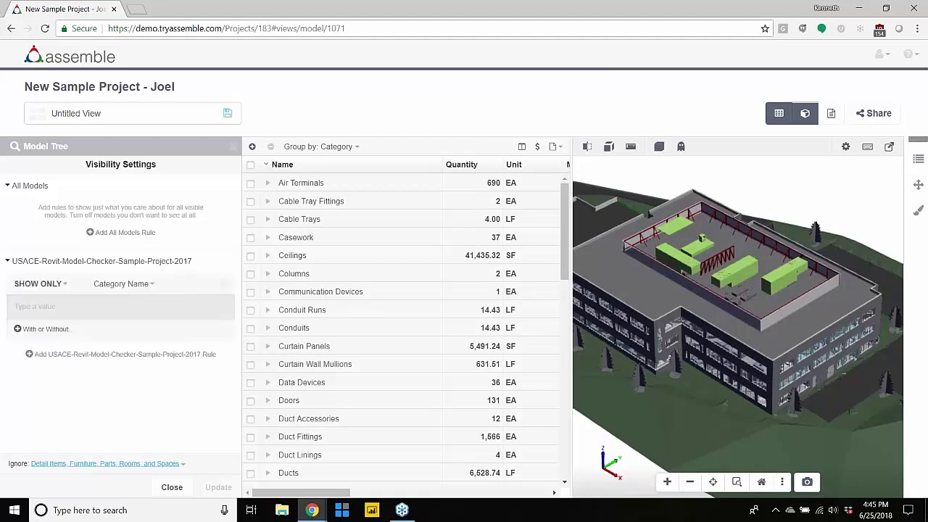
click(120, 306)
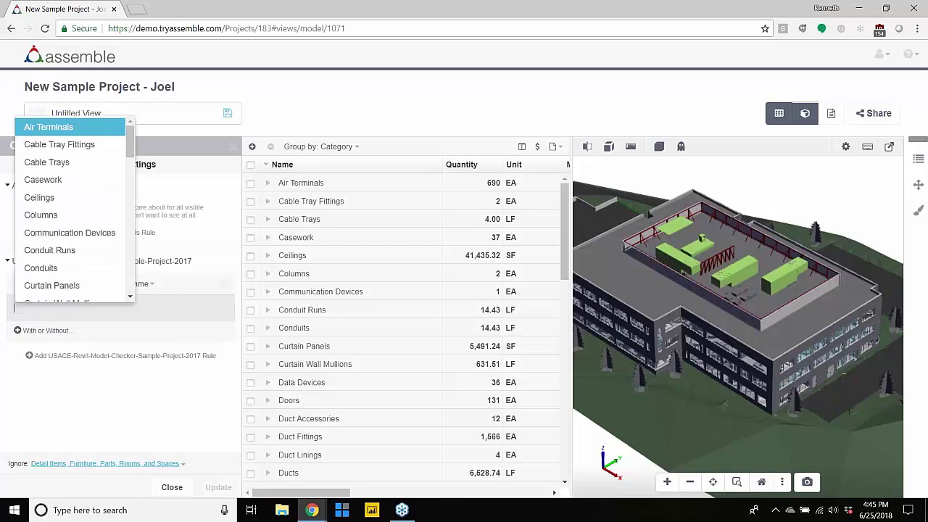
text(walls)
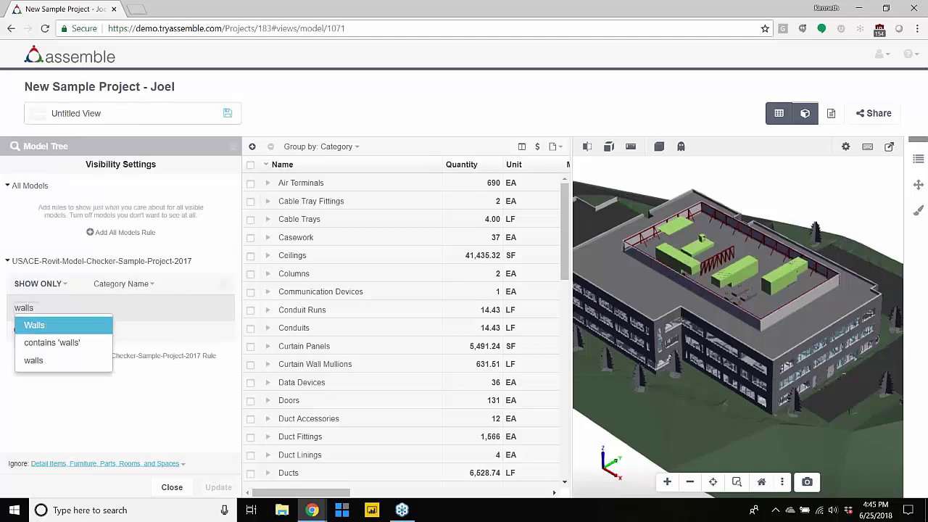
key(Return)
Add a condition to the walls rule: Function equals Interior
click(138, 334)
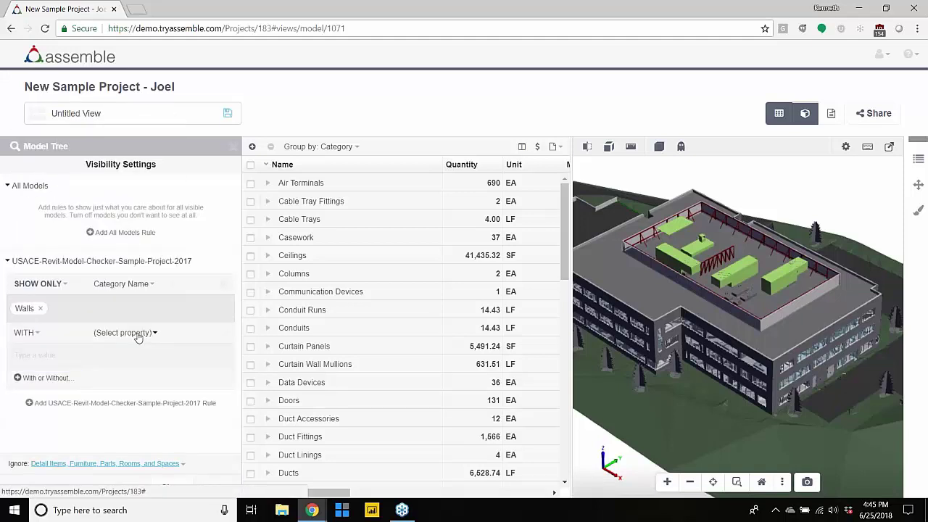
click(138, 335)
text(function)
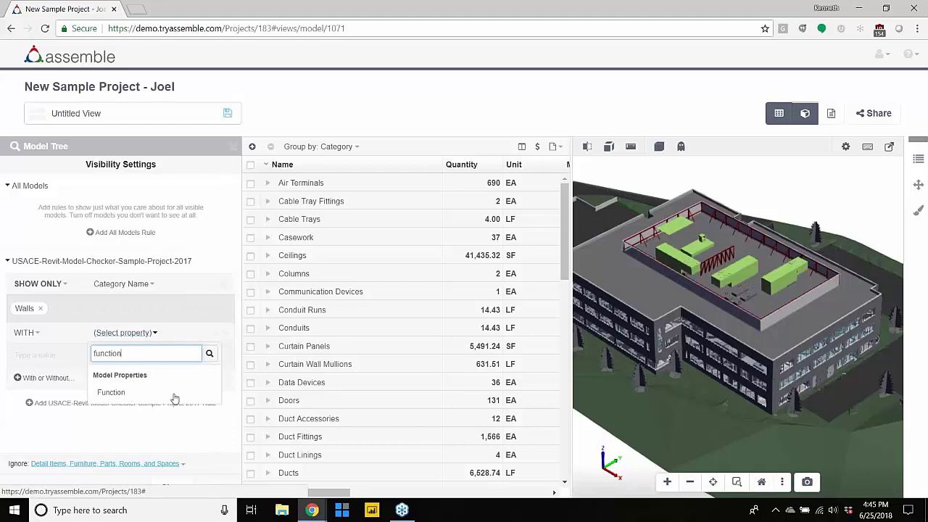
click(180, 395)
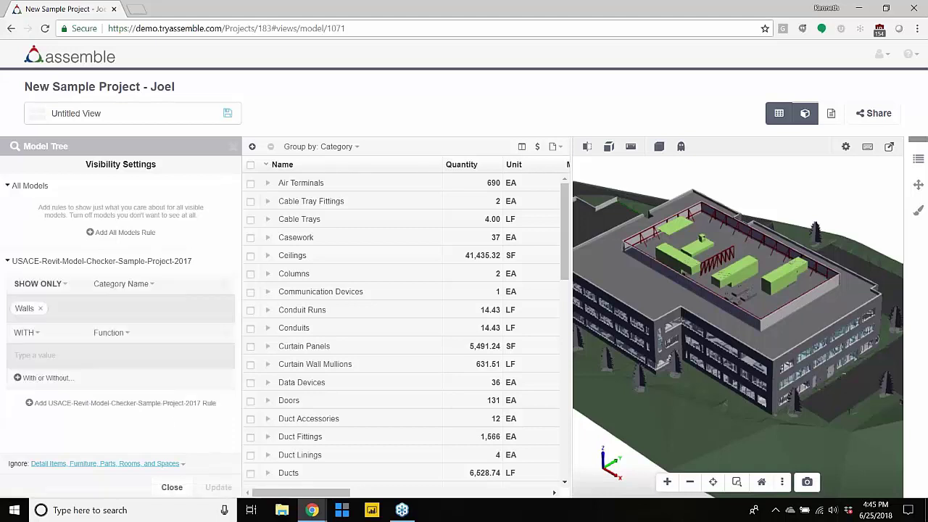
click(43, 355)
click(40, 424)
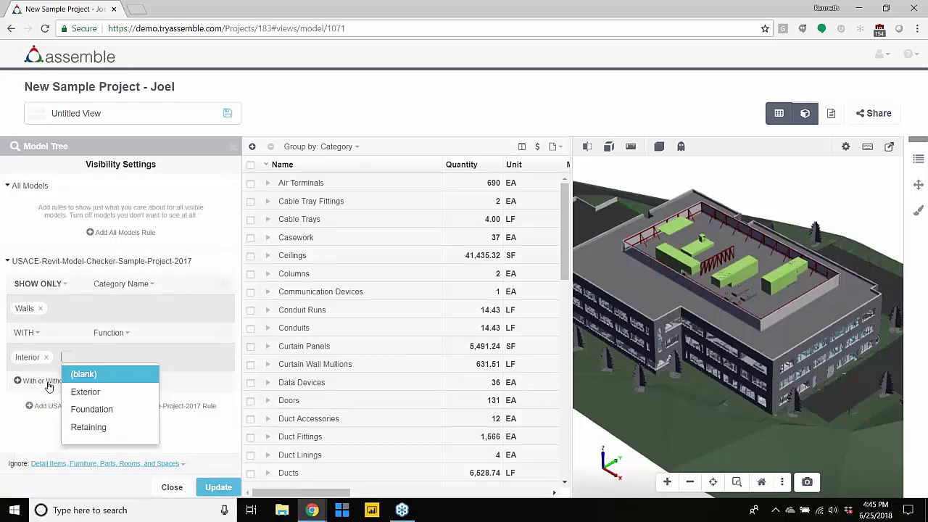
Add a Level = FLOOR 2 condition and update the rule
click(48, 382)
click(116, 384)
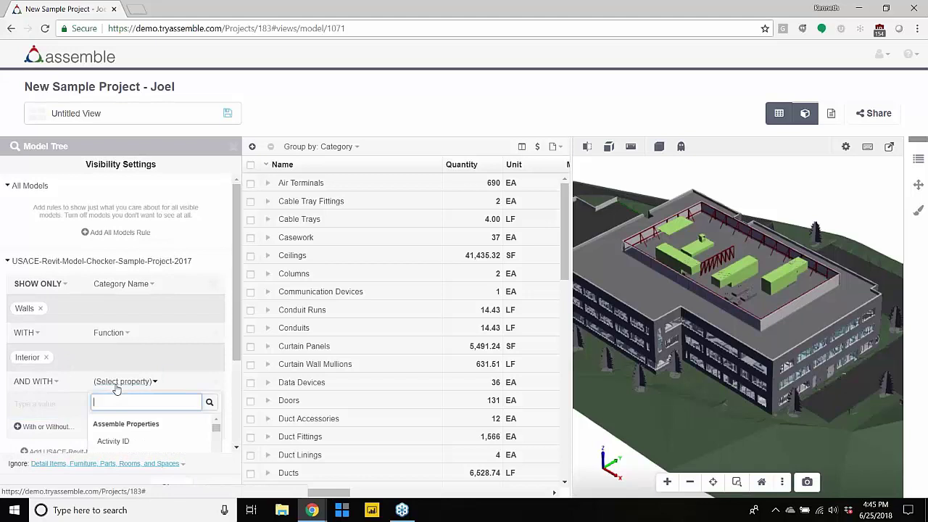
text(level)
scroll(186, 368, down, 3)
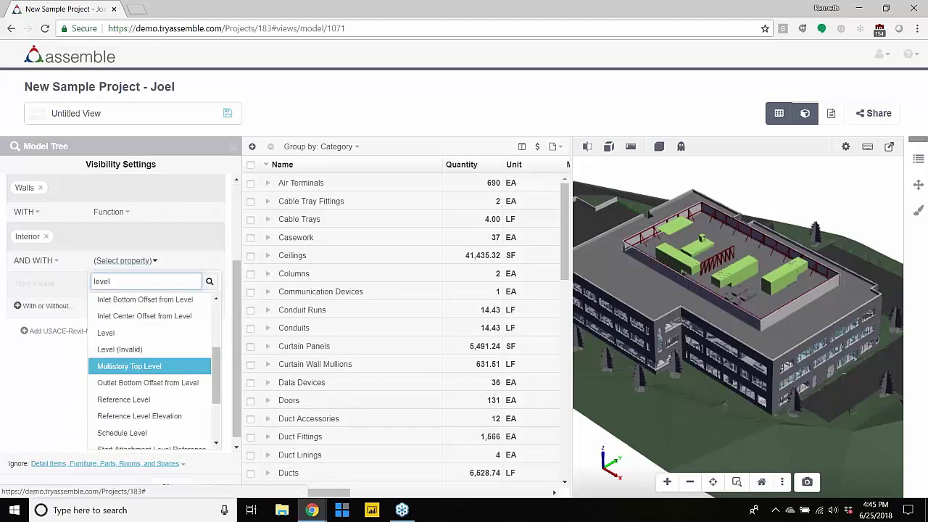
click(106, 332)
click(54, 386)
click(43, 292)
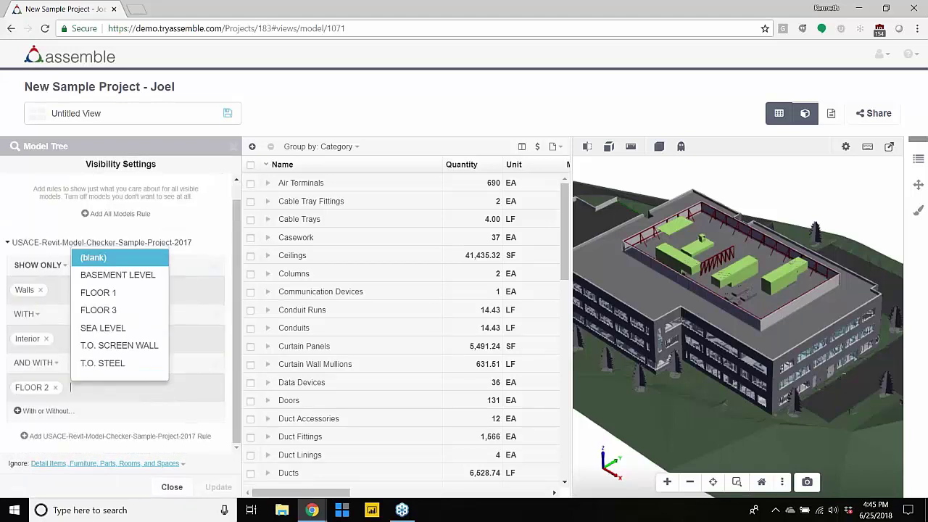
click(218, 487)
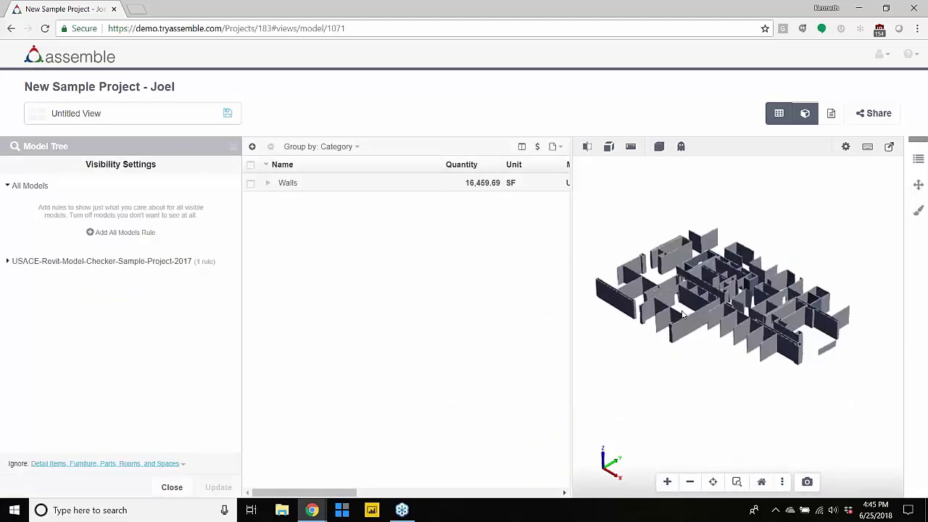
Group the table by Type Mark and expand Interior walls to show marks 01, 08, 10, 11, 12
click(101, 261)
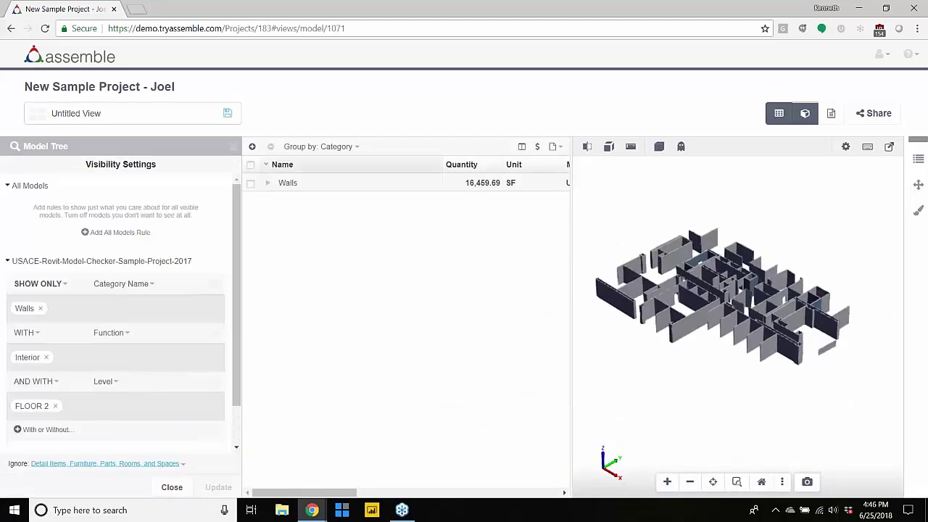
click(268, 183)
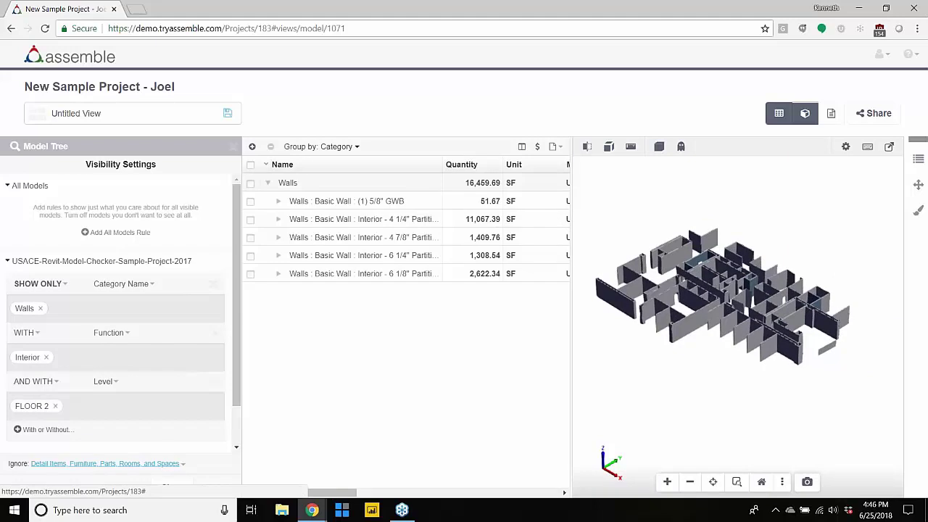
click(319, 147)
scroll(334, 217, down, 20)
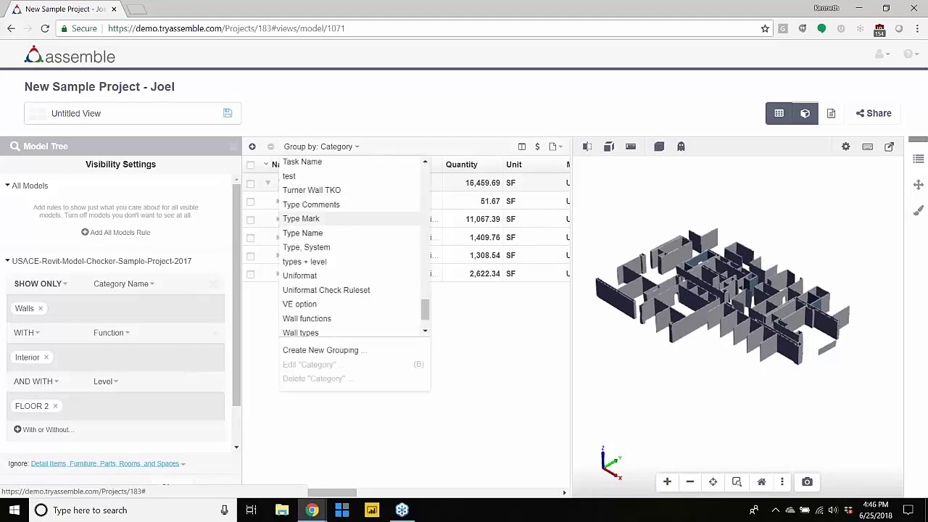
click(301, 219)
click(287, 184)
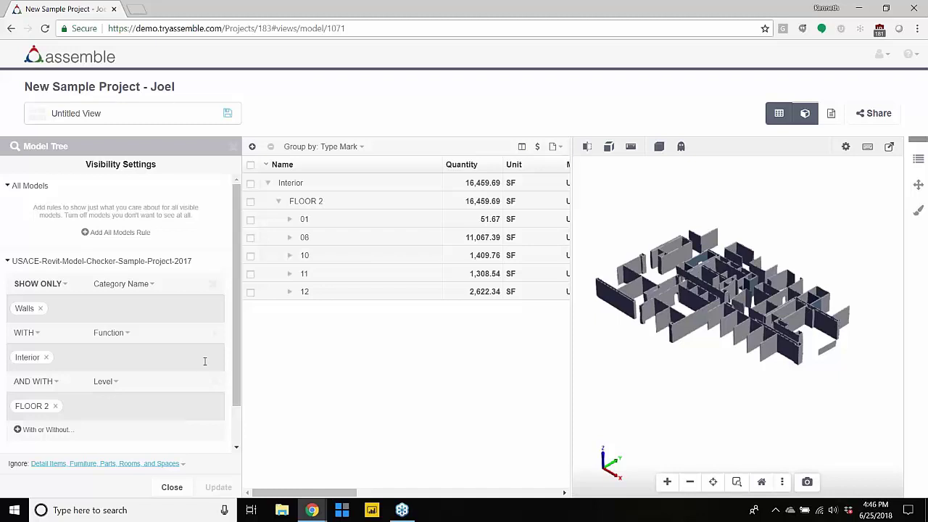
Replace the Level and Function conditions with Phase Created = New and update the walls rule
click(218, 381)
click(218, 332)
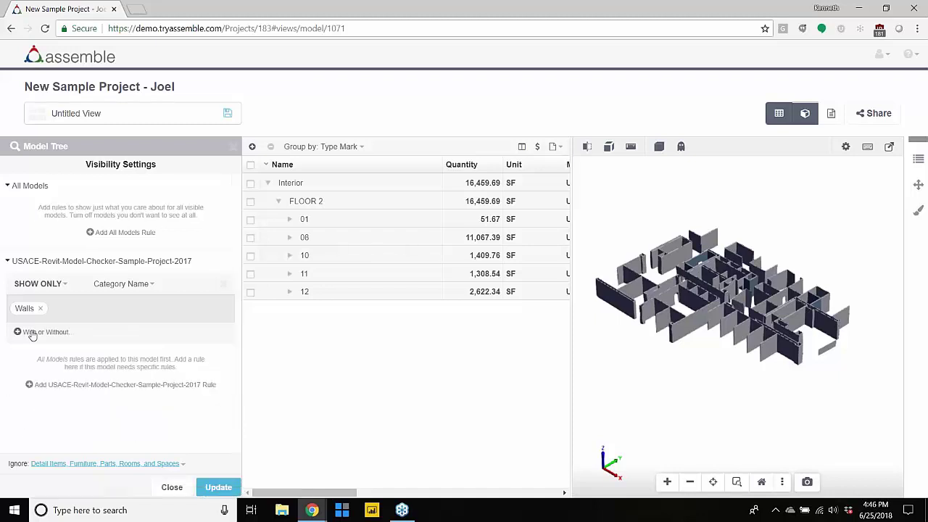
click(32, 334)
click(130, 338)
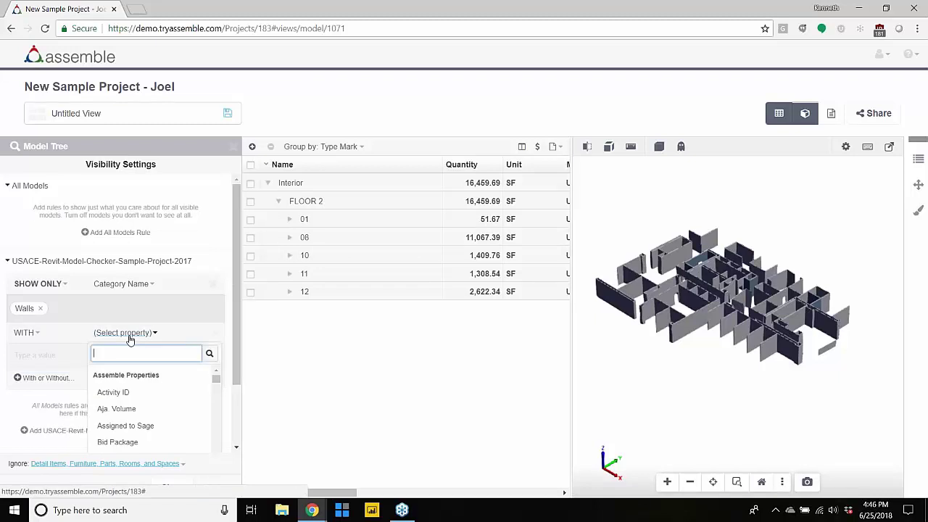
text(phase)
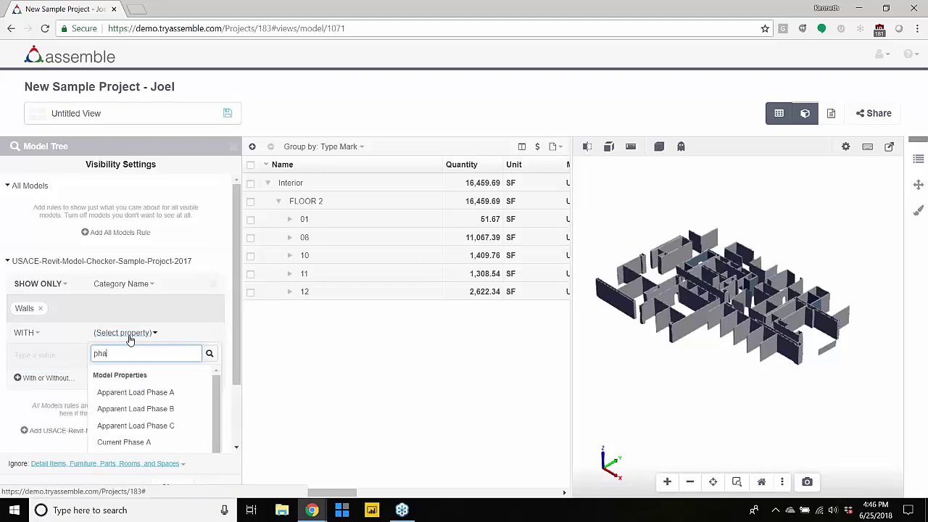
click(138, 393)
click(33, 391)
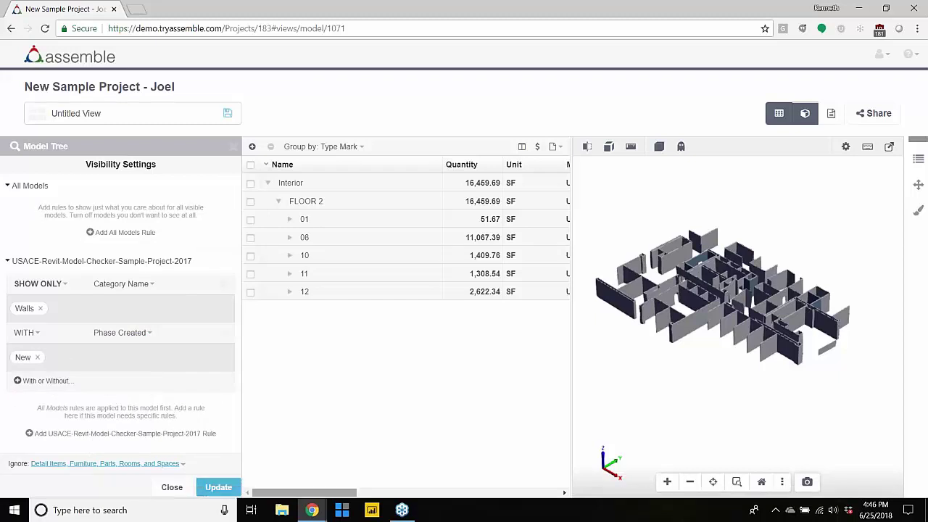
click(218, 488)
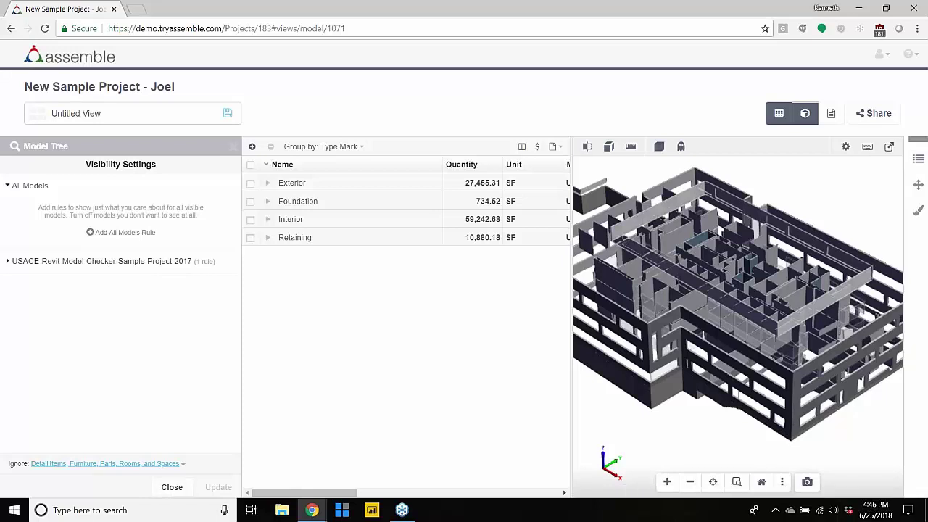
click(143, 260)
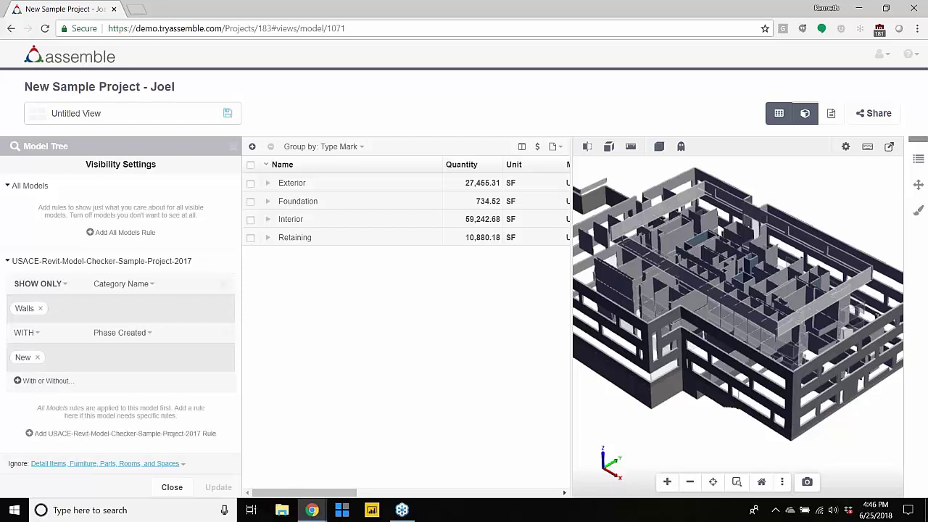
Delete the Show Only Walls rule and group the table by Bid Package
click(143, 259)
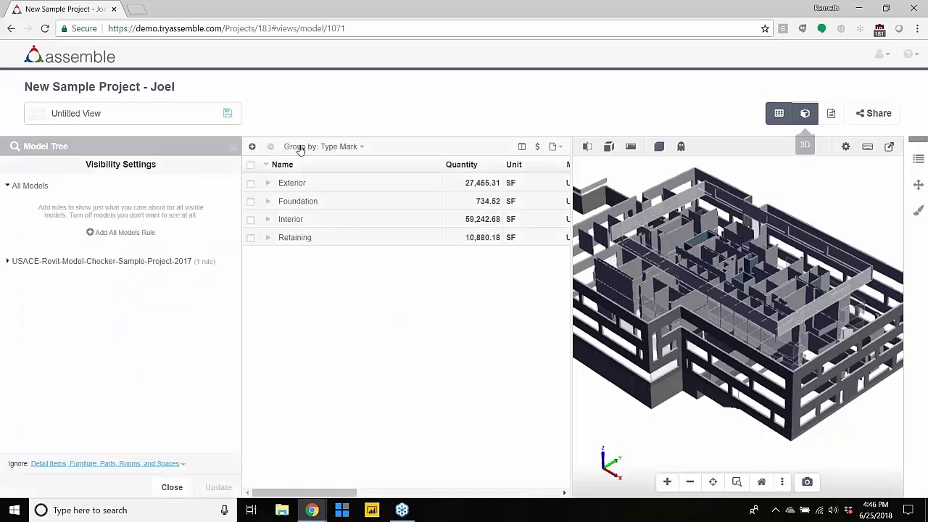
click(322, 147)
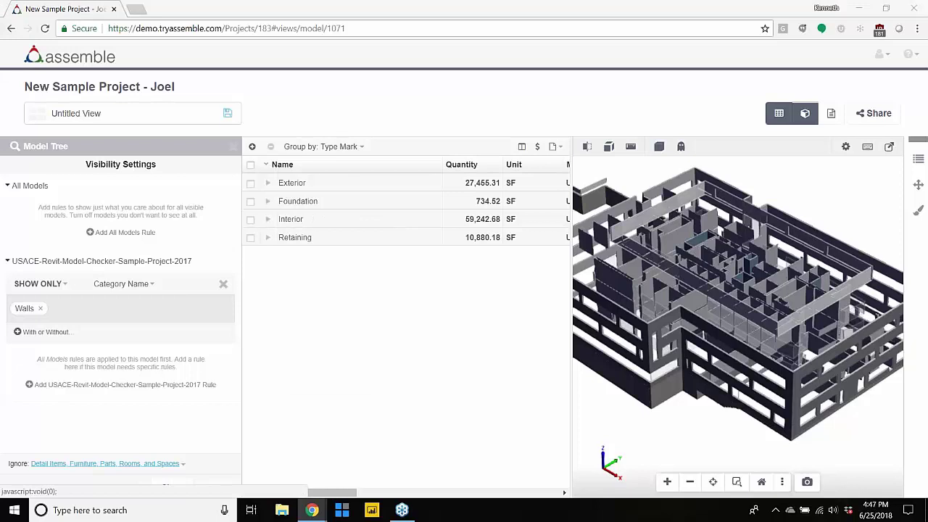
click(223, 283)
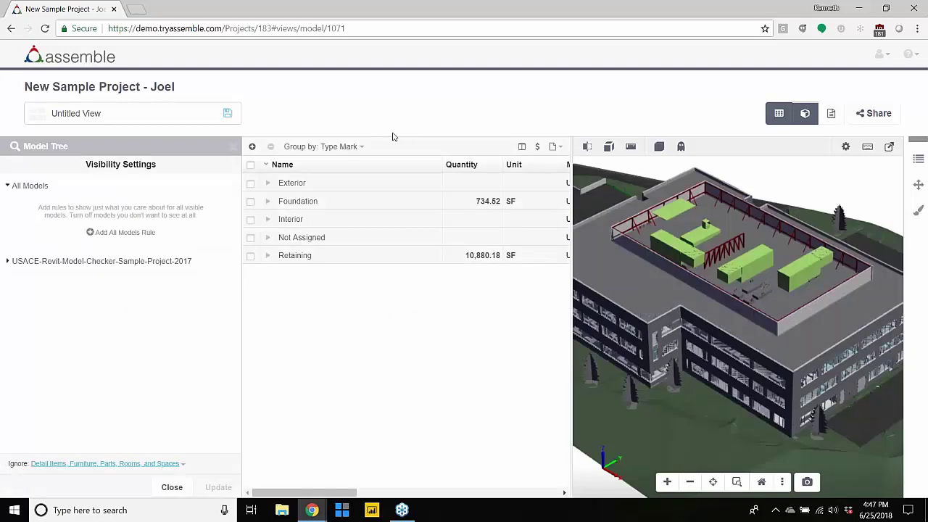
click(323, 146)
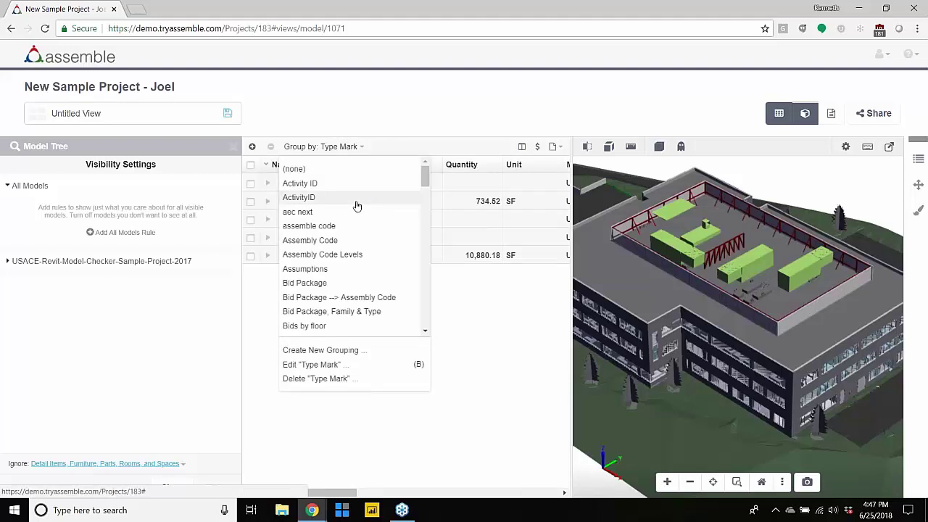
click(355, 205)
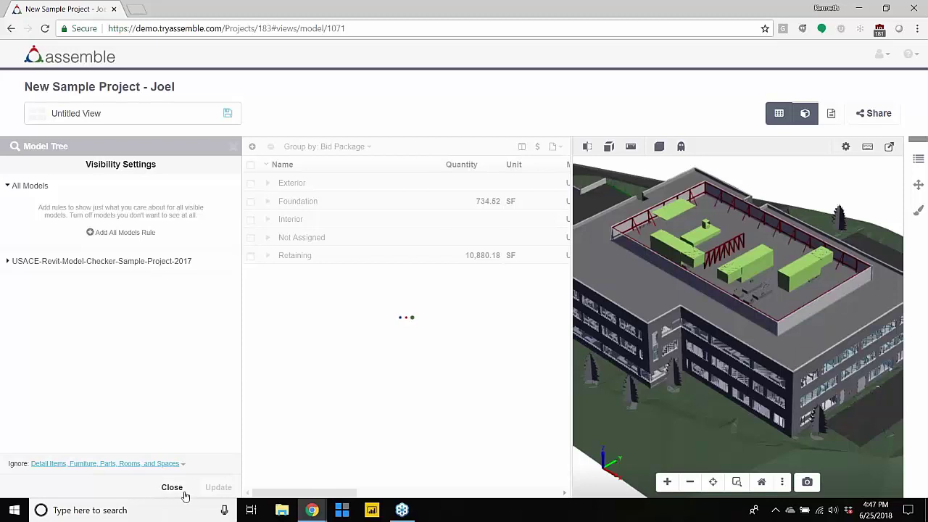
Leave Visibility Settings and isolate all elements tagged MEP Work
click(183, 492)
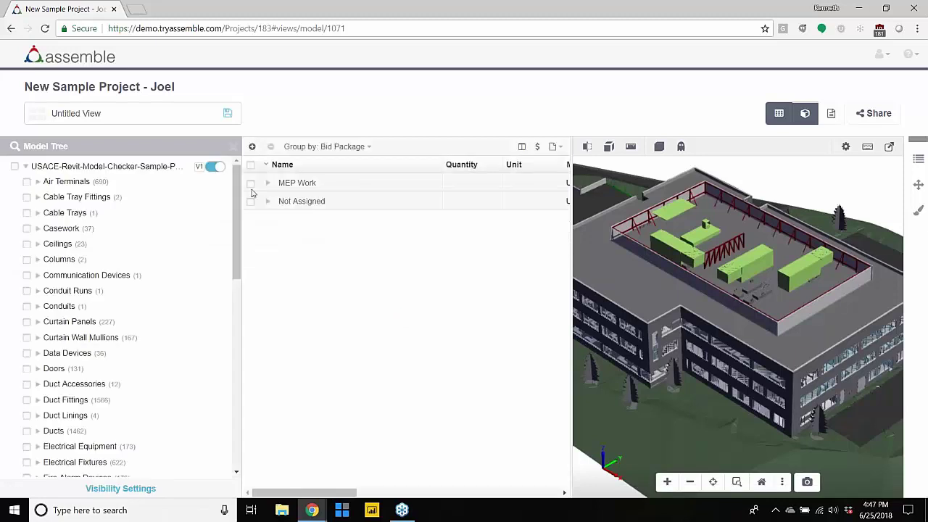
click(250, 183)
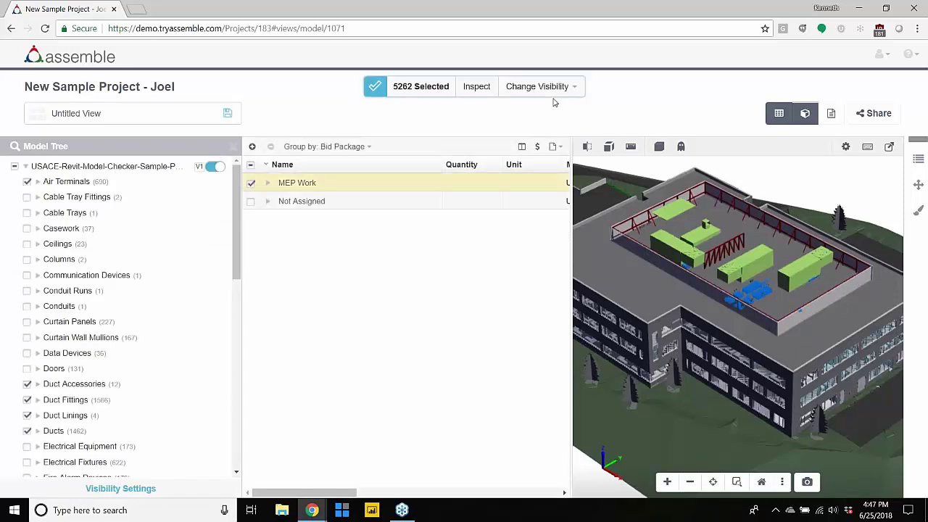
click(551, 90)
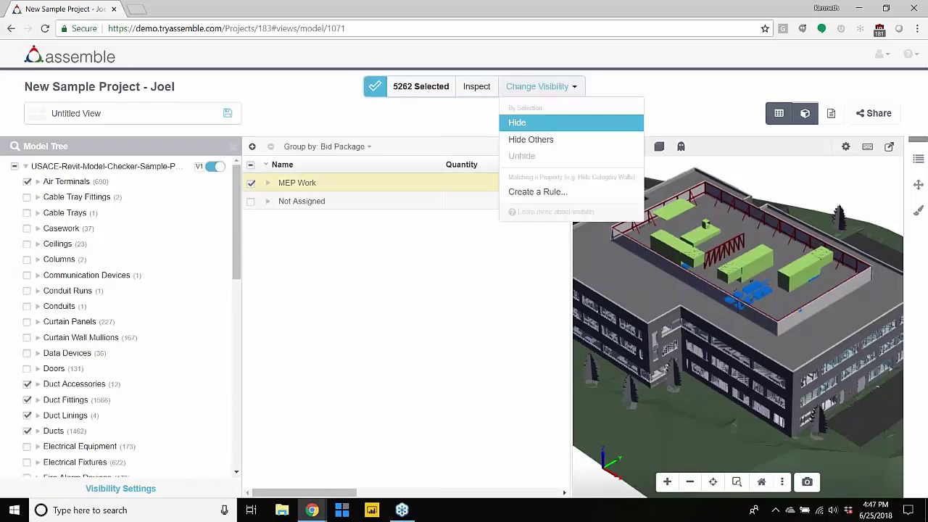
Save the current view as 'MEP Systems'
click(227, 114)
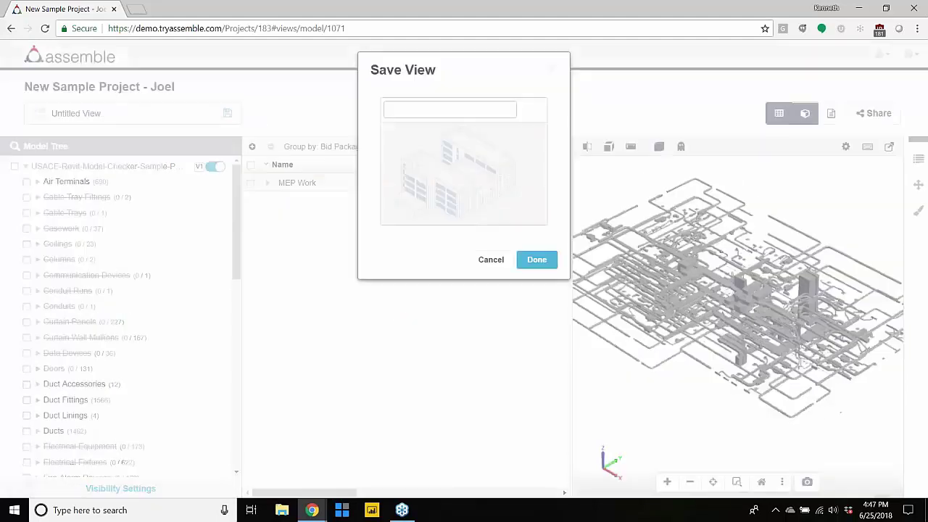
text(MEP Systems)
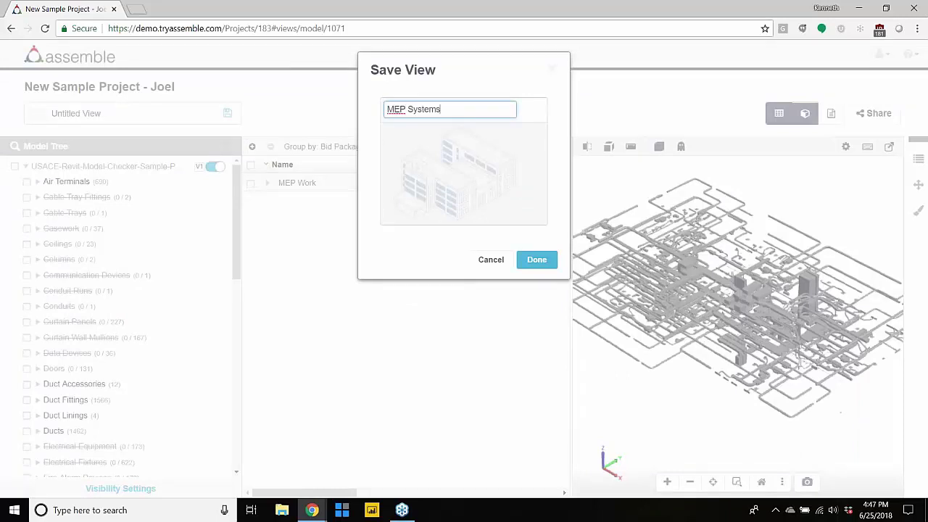
key(Return)
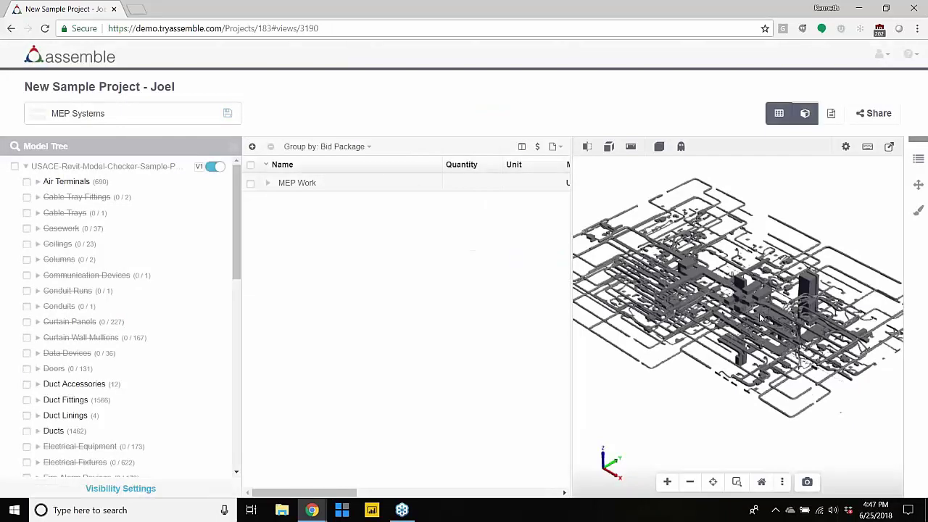